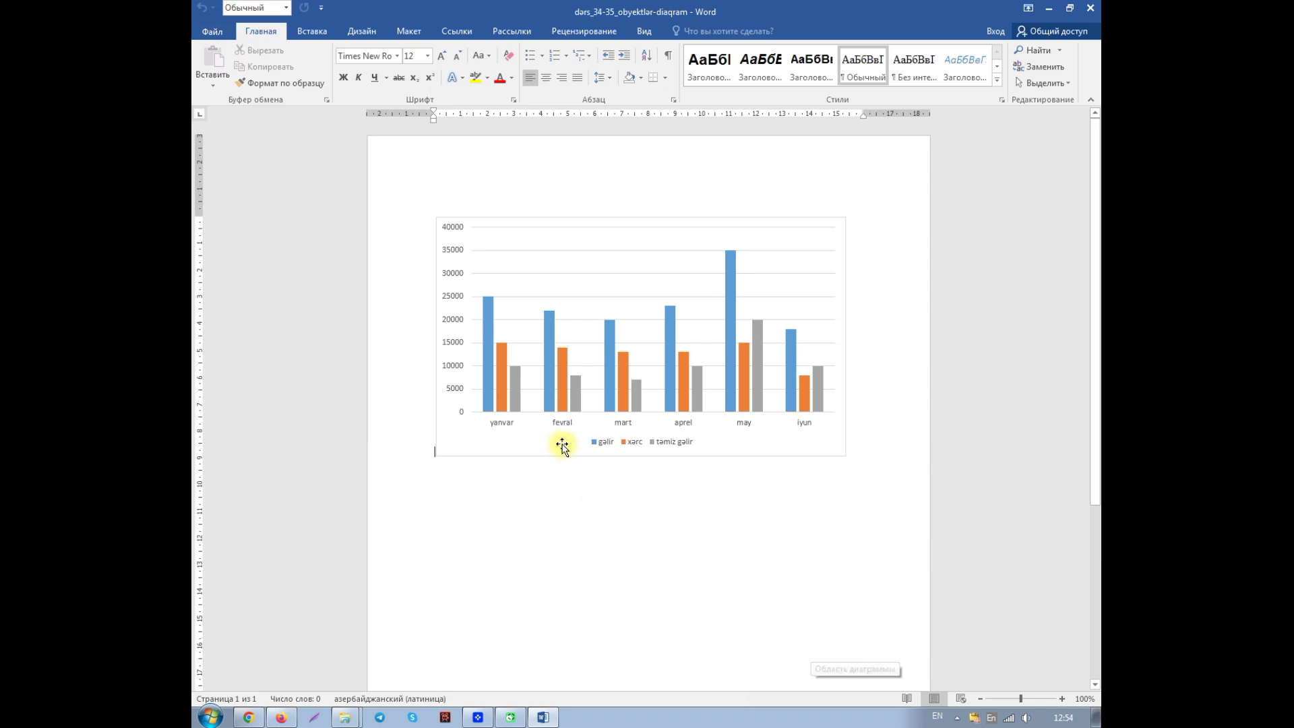
Open the column chart's source data in its data sheet and dismiss the data source selection dialog.
click(580, 393)
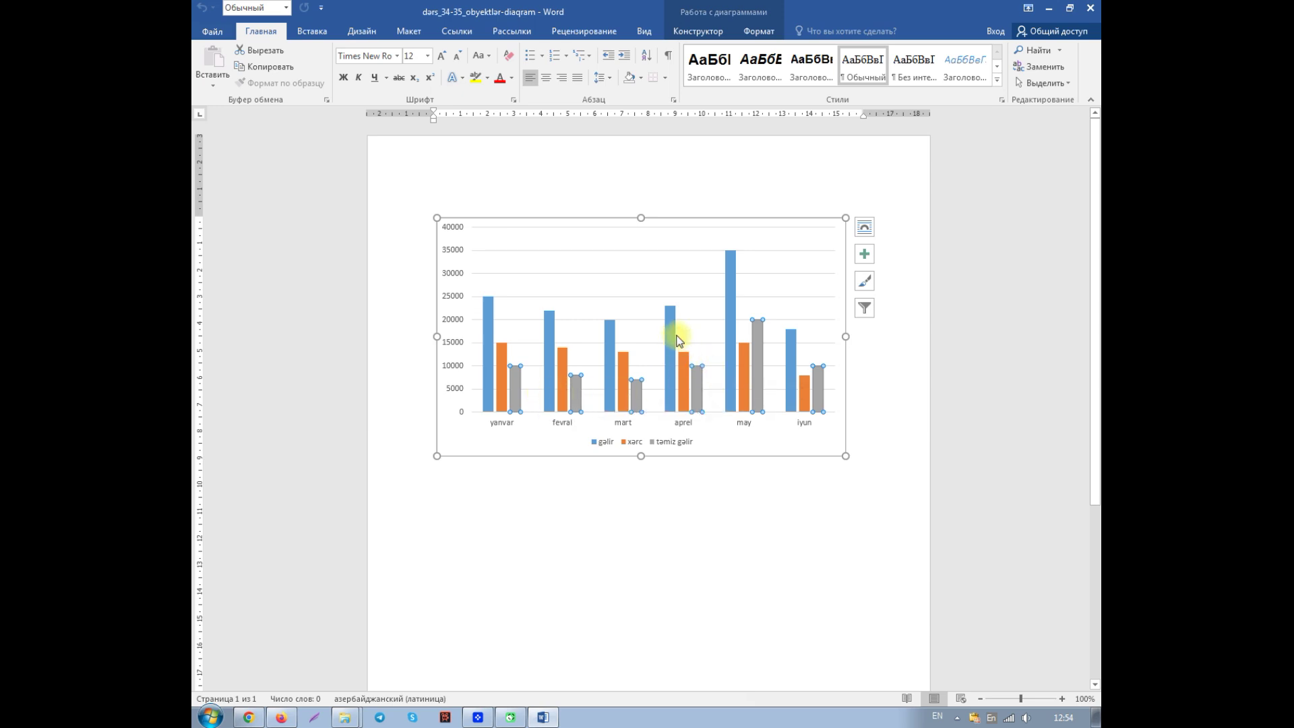
click(698, 32)
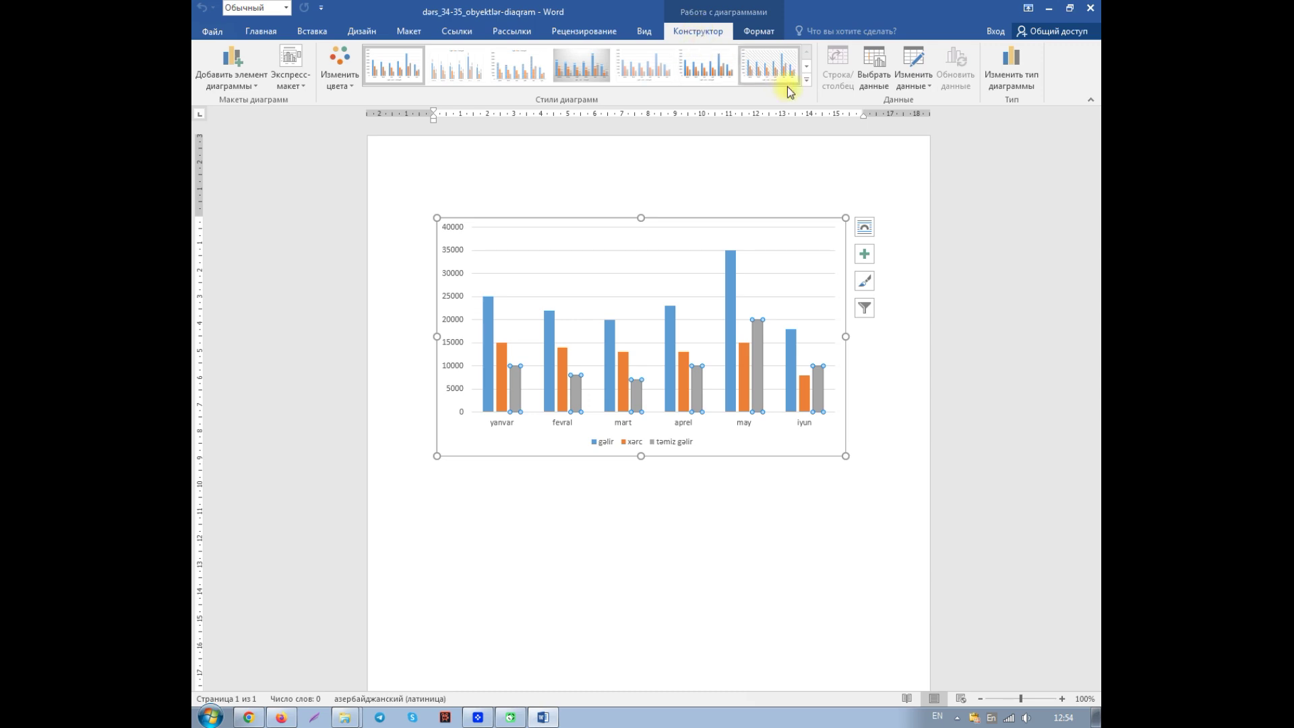
click(872, 80)
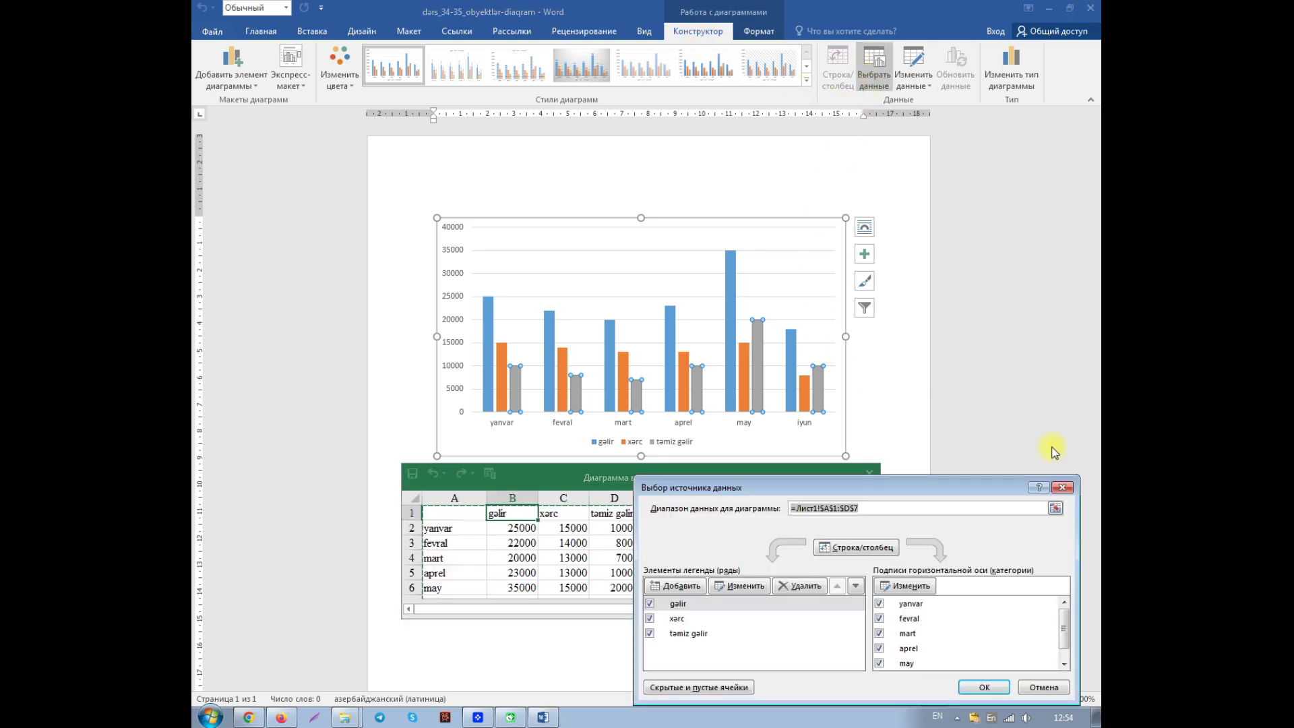
click(1062, 487)
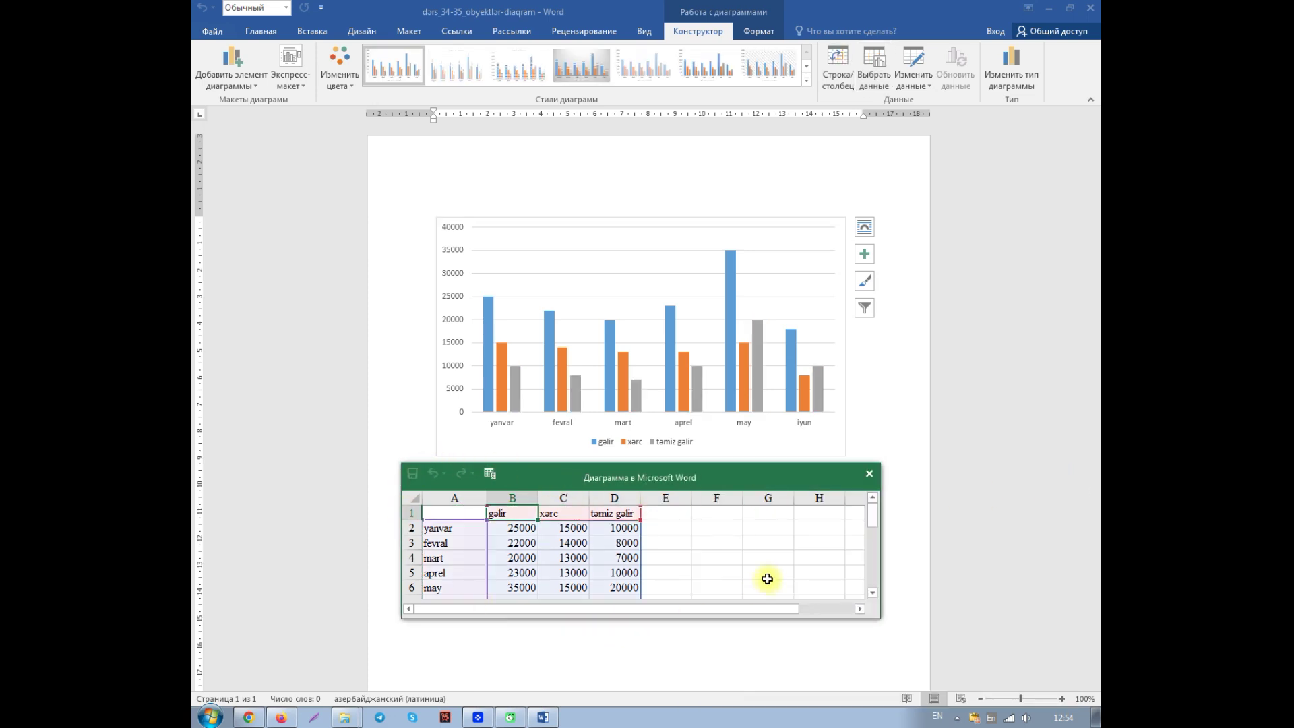
Give the whole chart area a red outline with a weight of 3 pt.
click(579, 271)
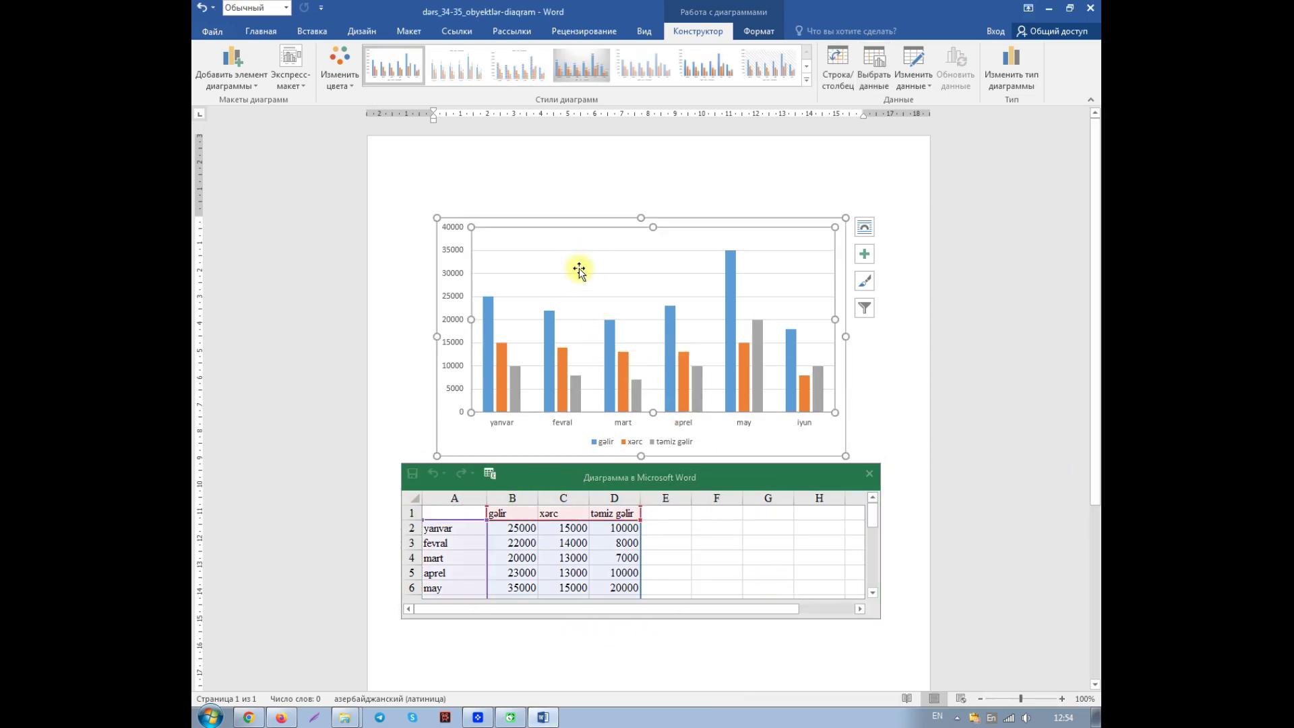
click(865, 353)
click(732, 226)
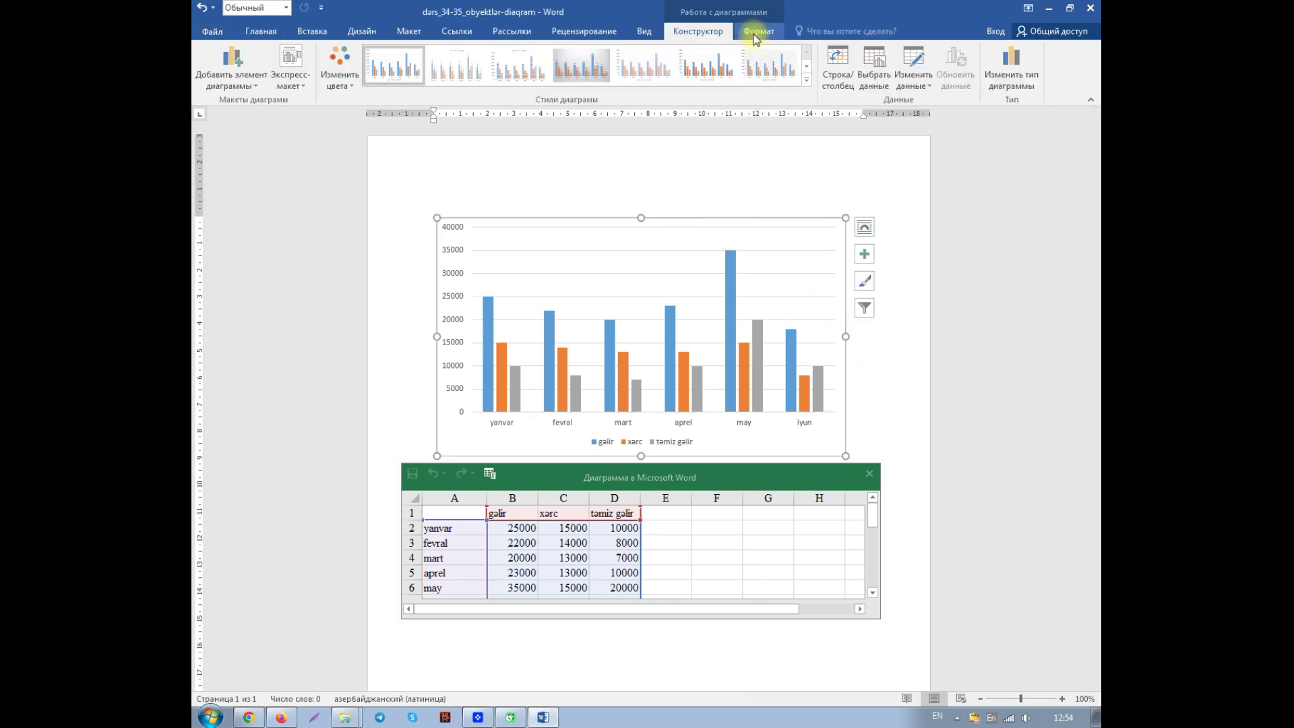
click(756, 34)
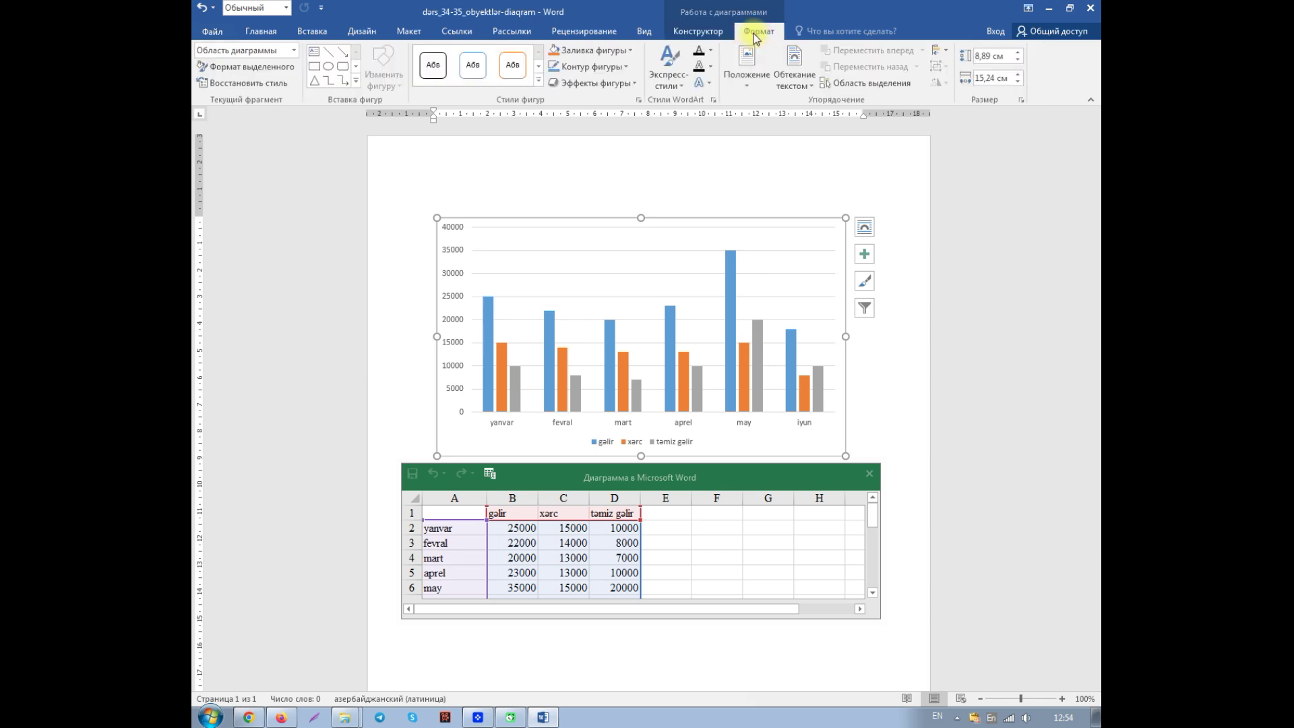
click(579, 67)
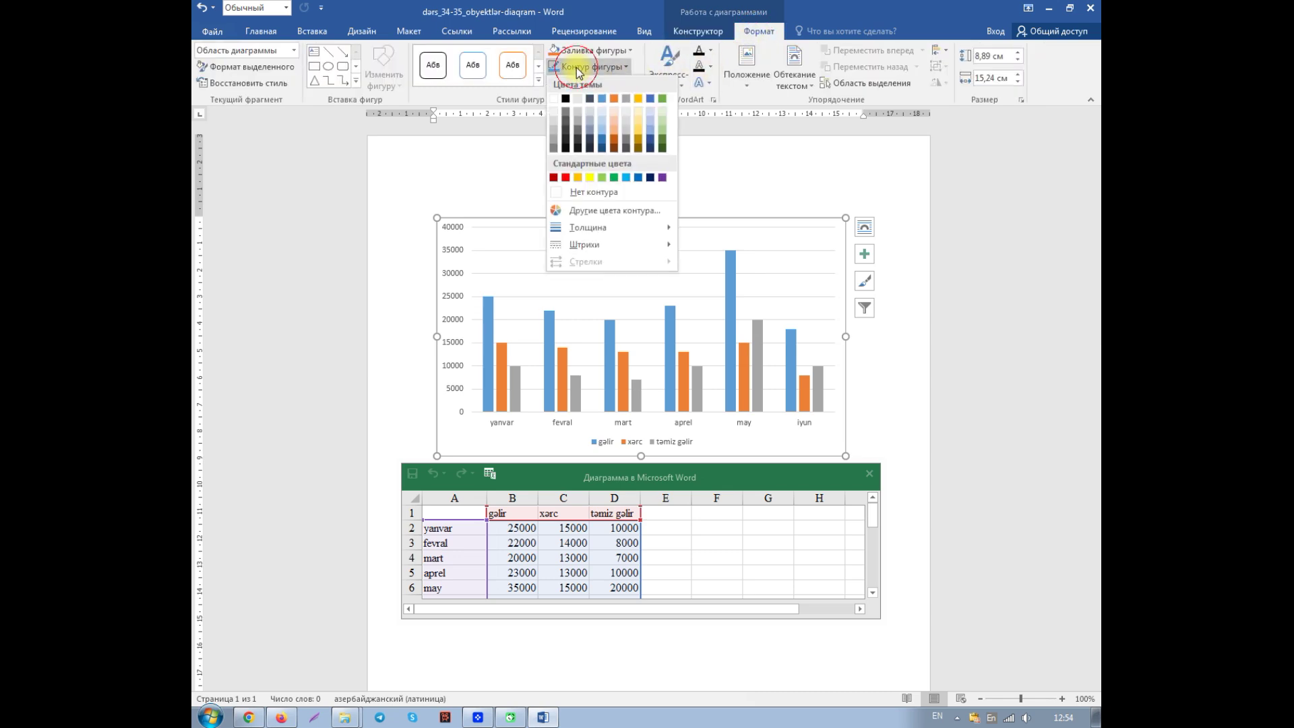
click(565, 177)
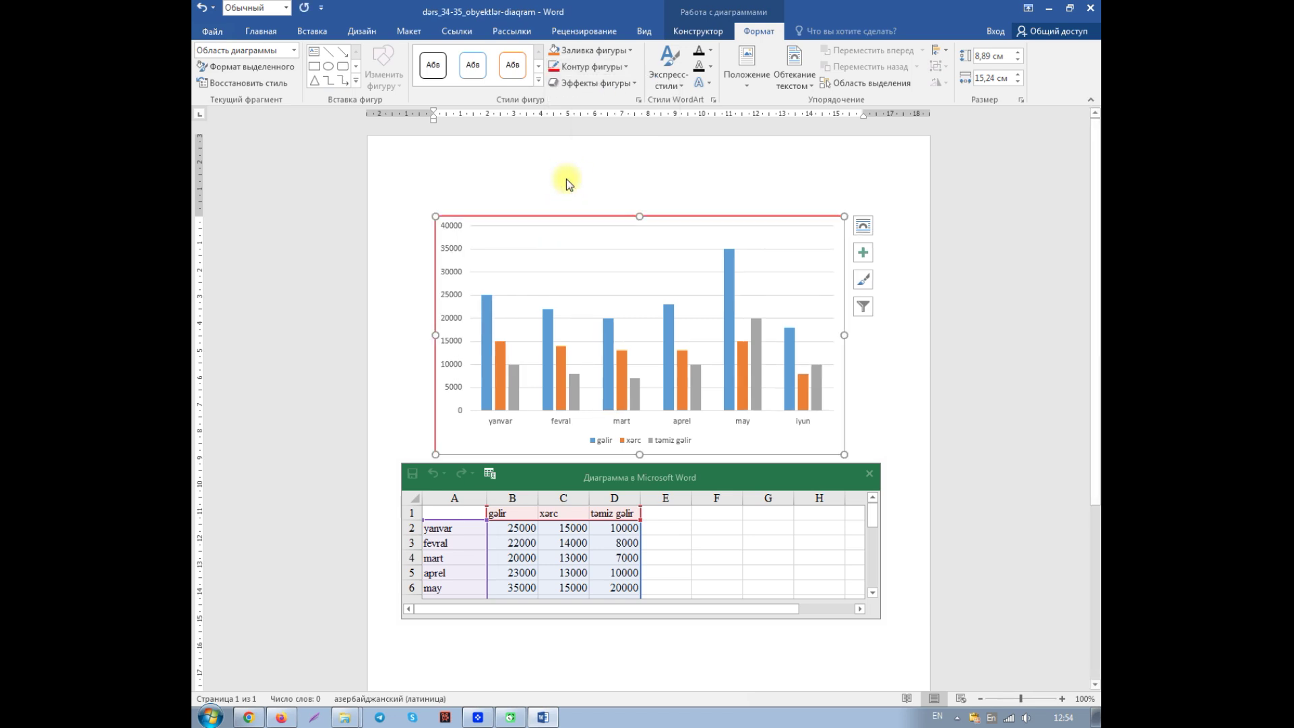
click(626, 67)
mouse_move(593, 228)
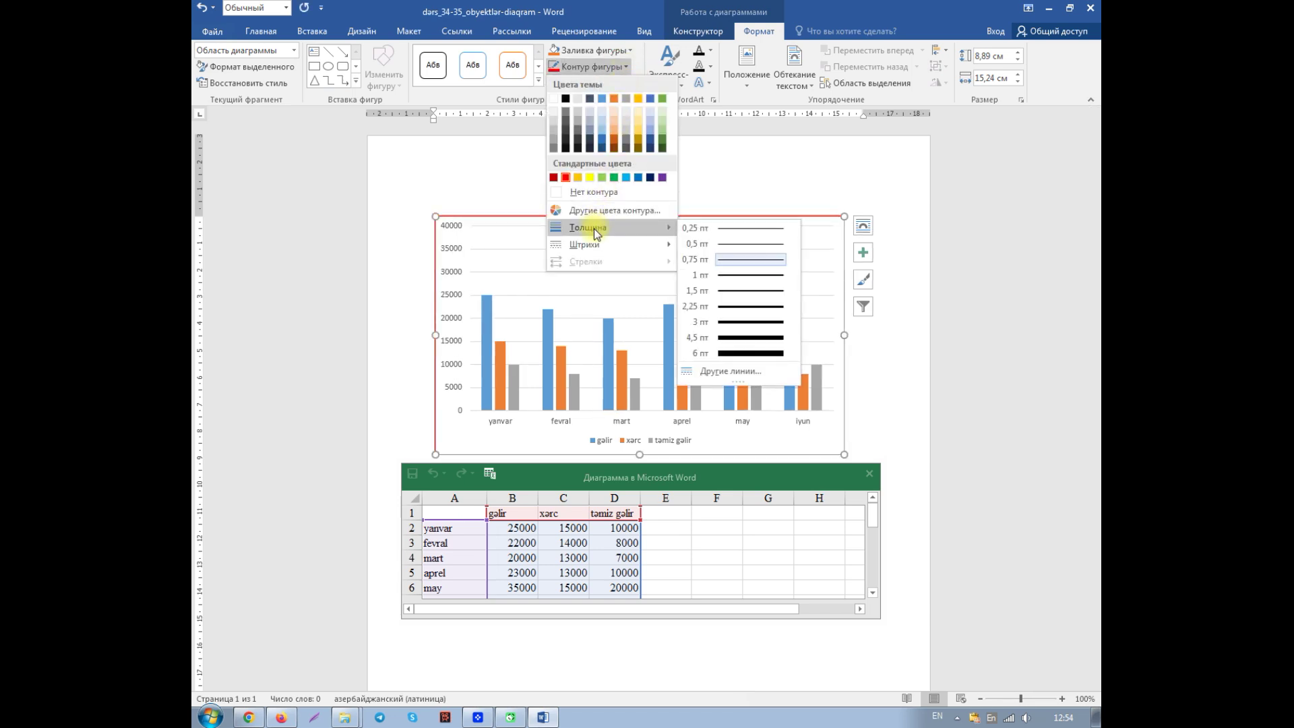
click(725, 325)
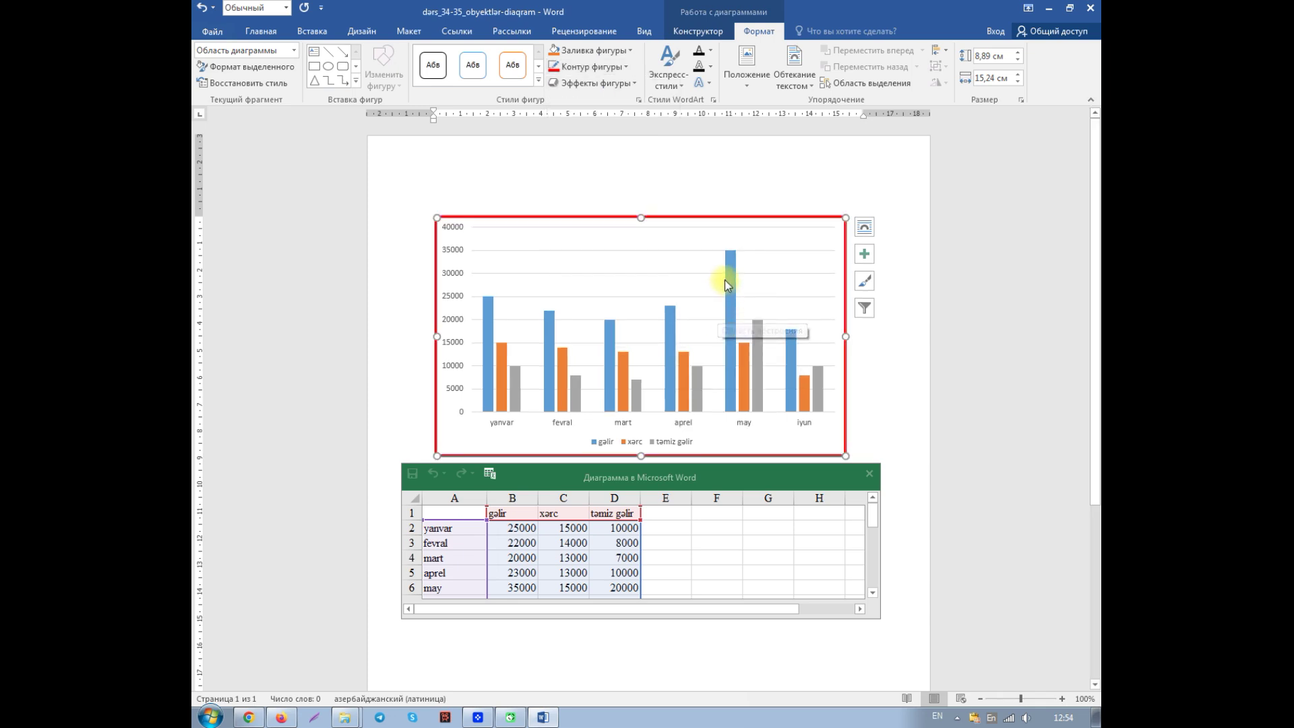
Fill the chart area with the standard light green color and deselect the chart.
click(631, 51)
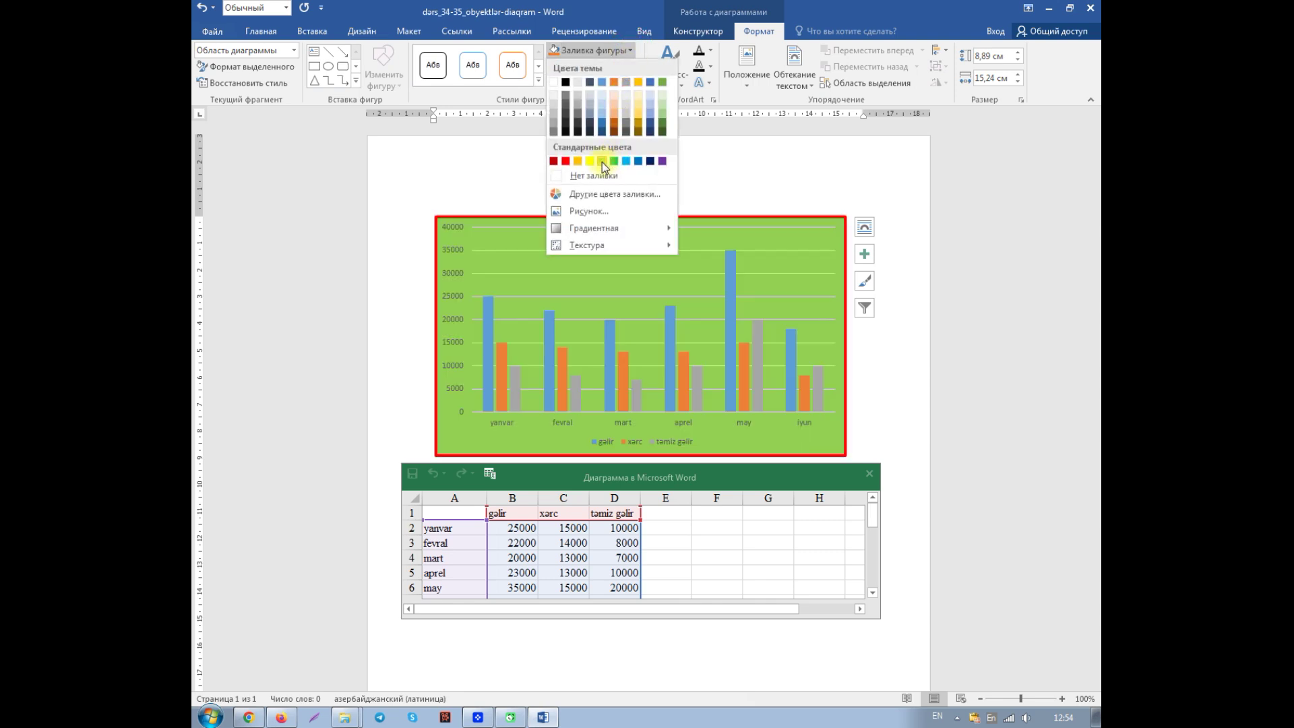
click(601, 162)
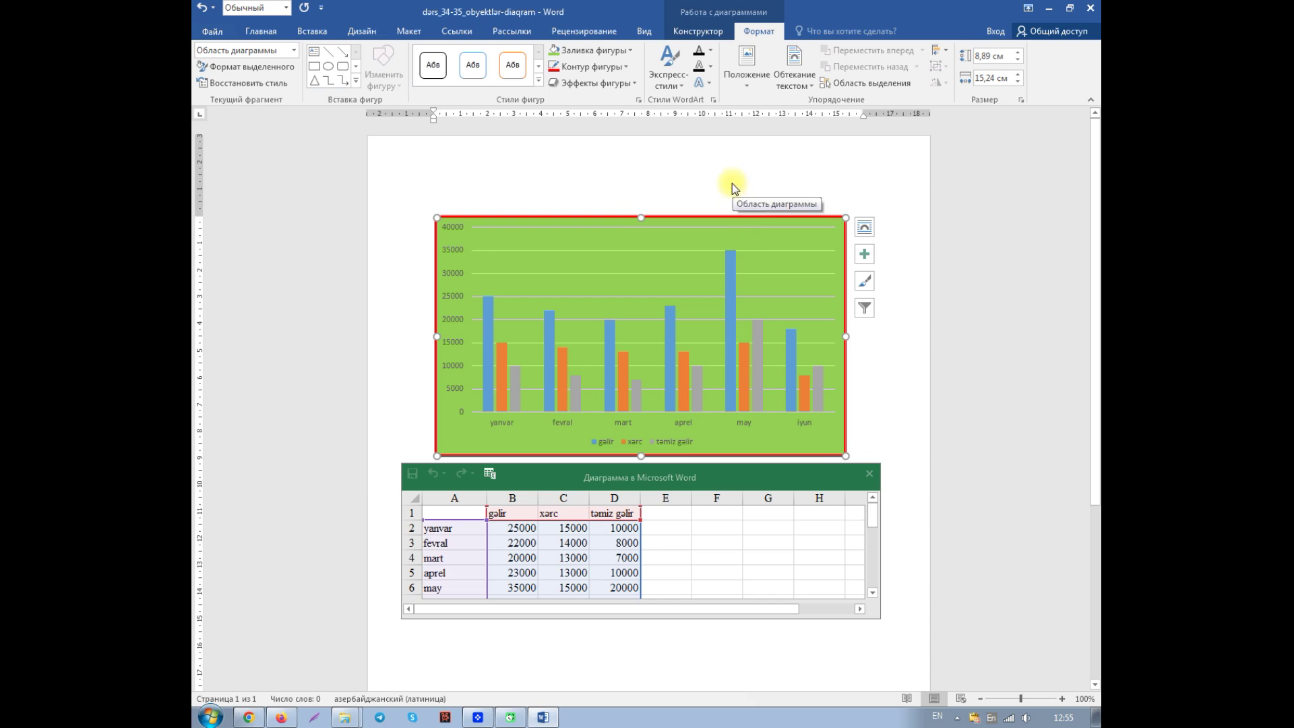
click(879, 379)
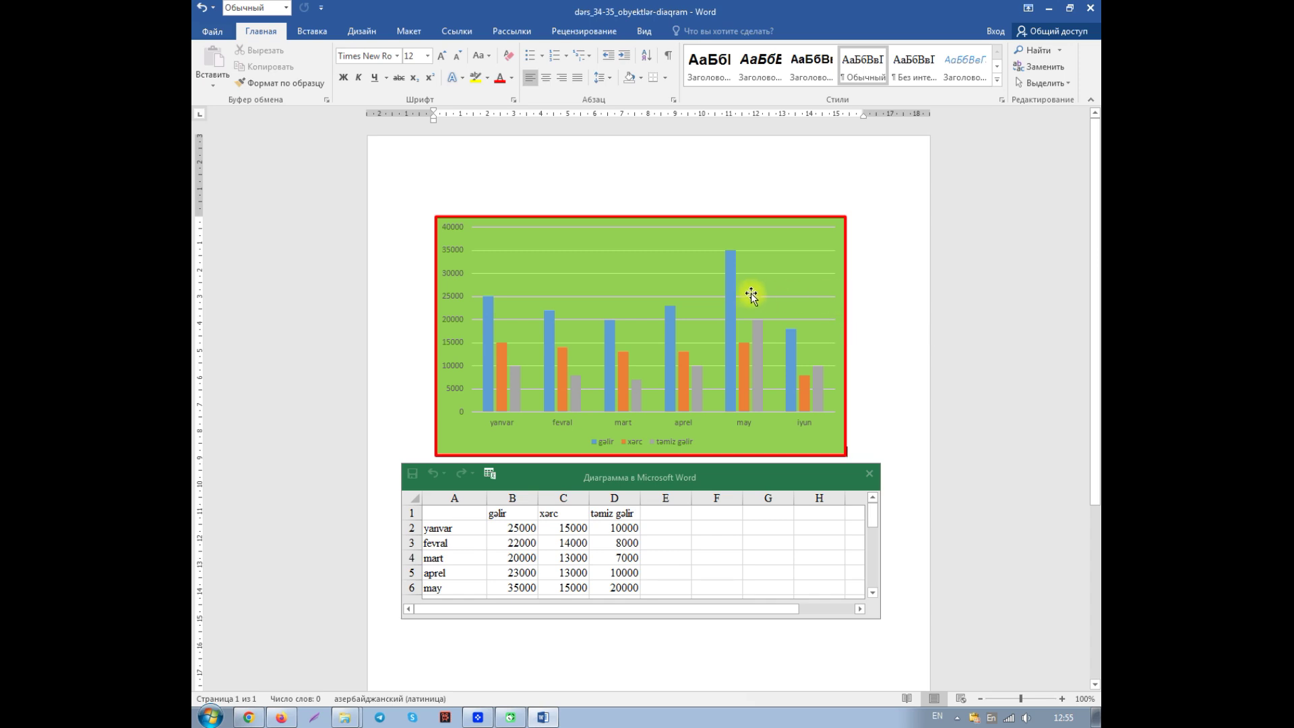
Fill the columns of the gəlir series with standard yellow.
mouse_move(733, 291)
click(730, 313)
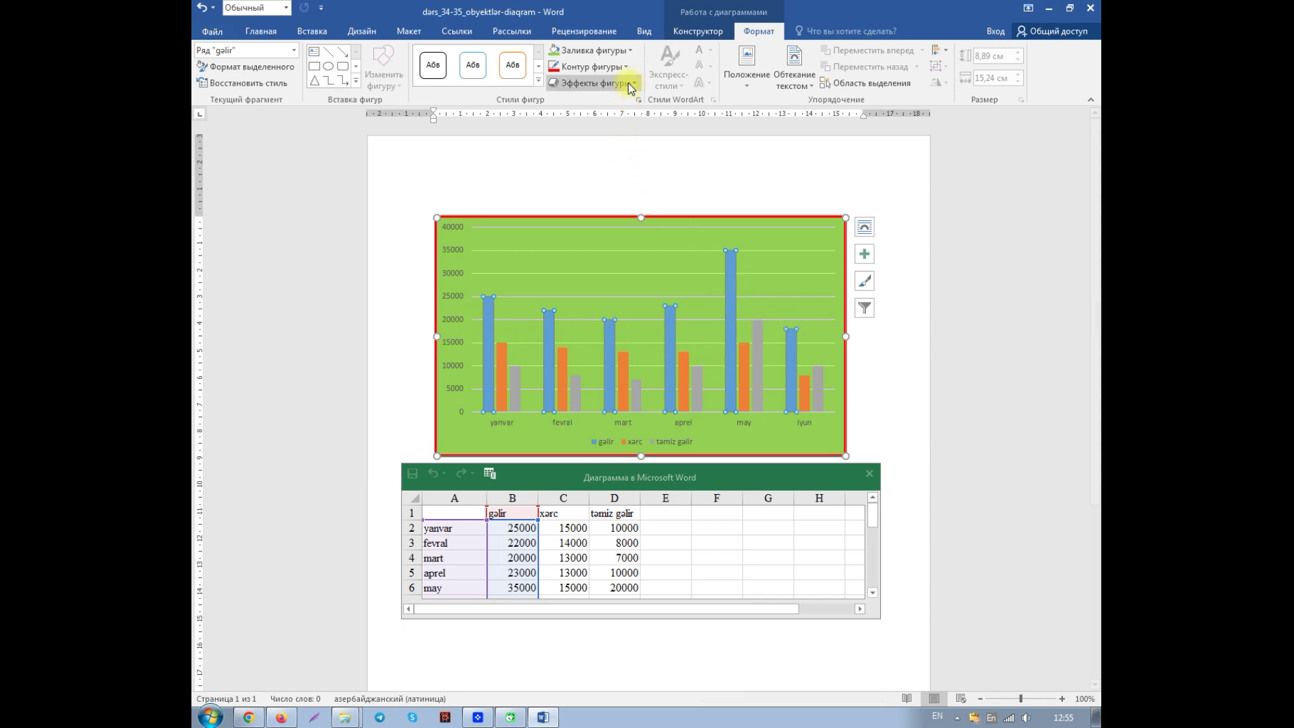
click(628, 51)
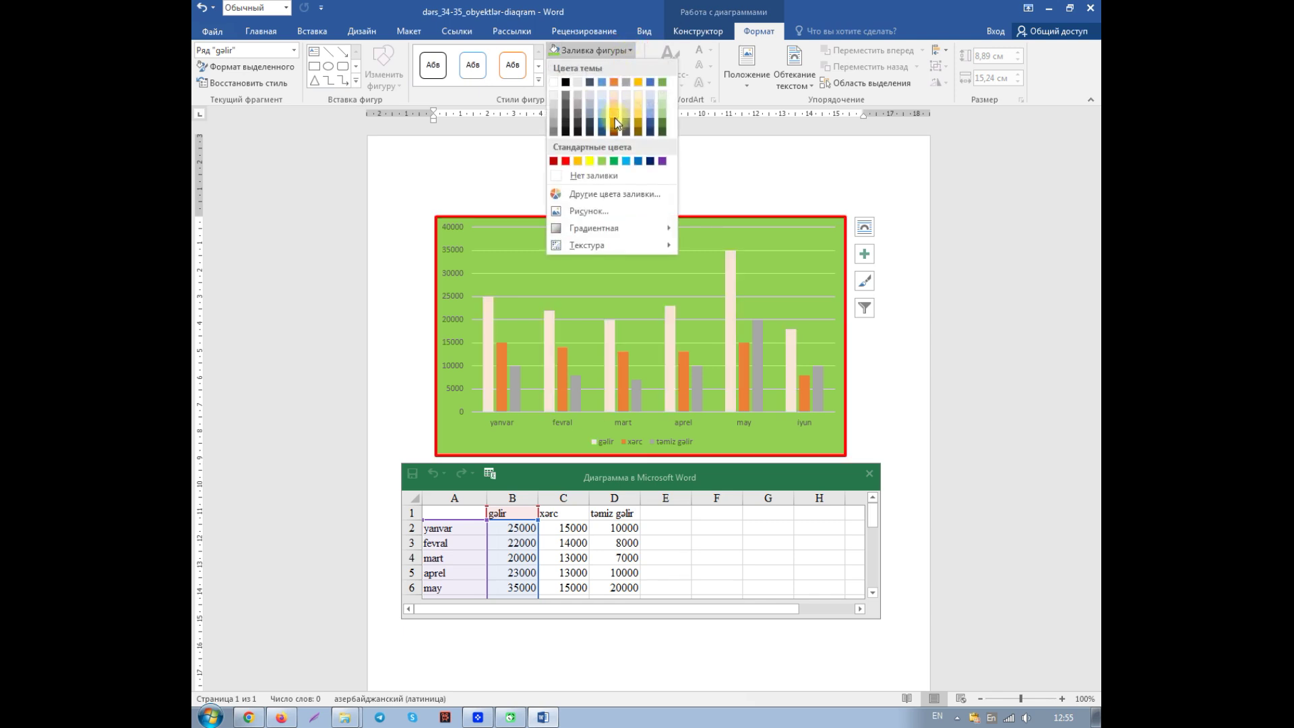
click(588, 164)
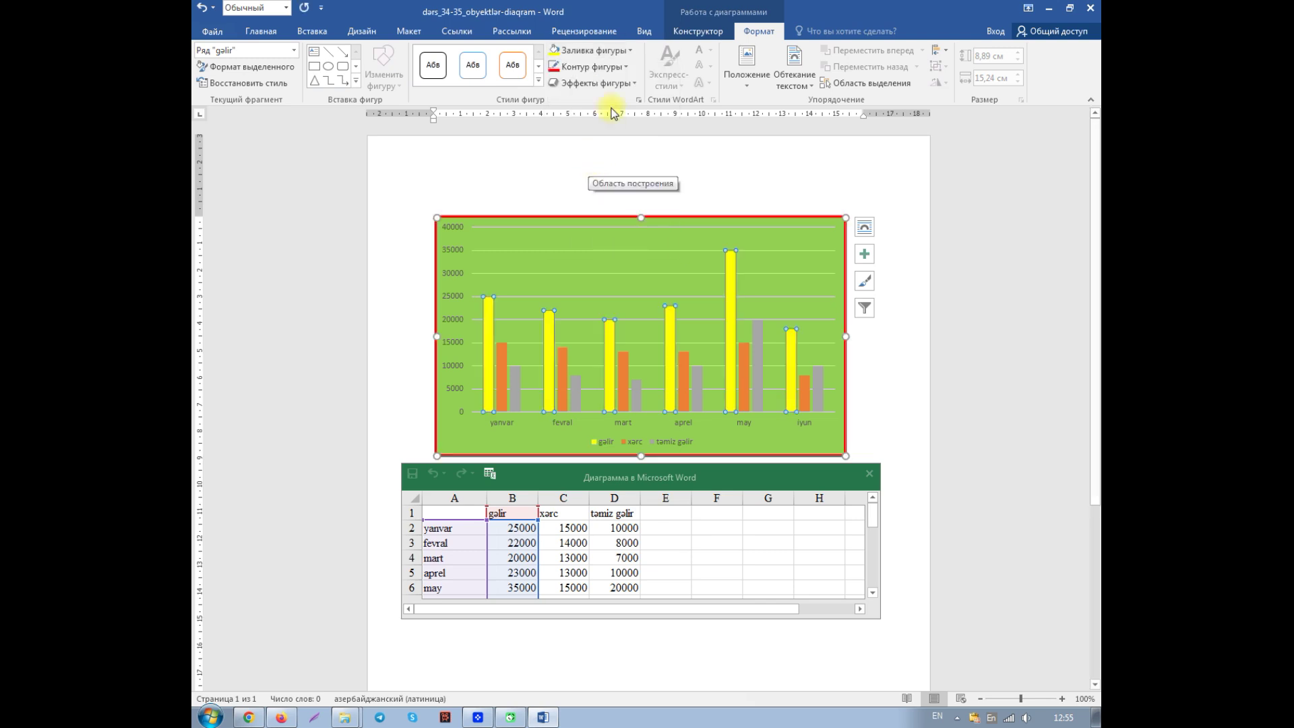
Outline the gəlir series columns in standard dark red with a weight of 3 pt.
click(627, 66)
mouse_move(610, 227)
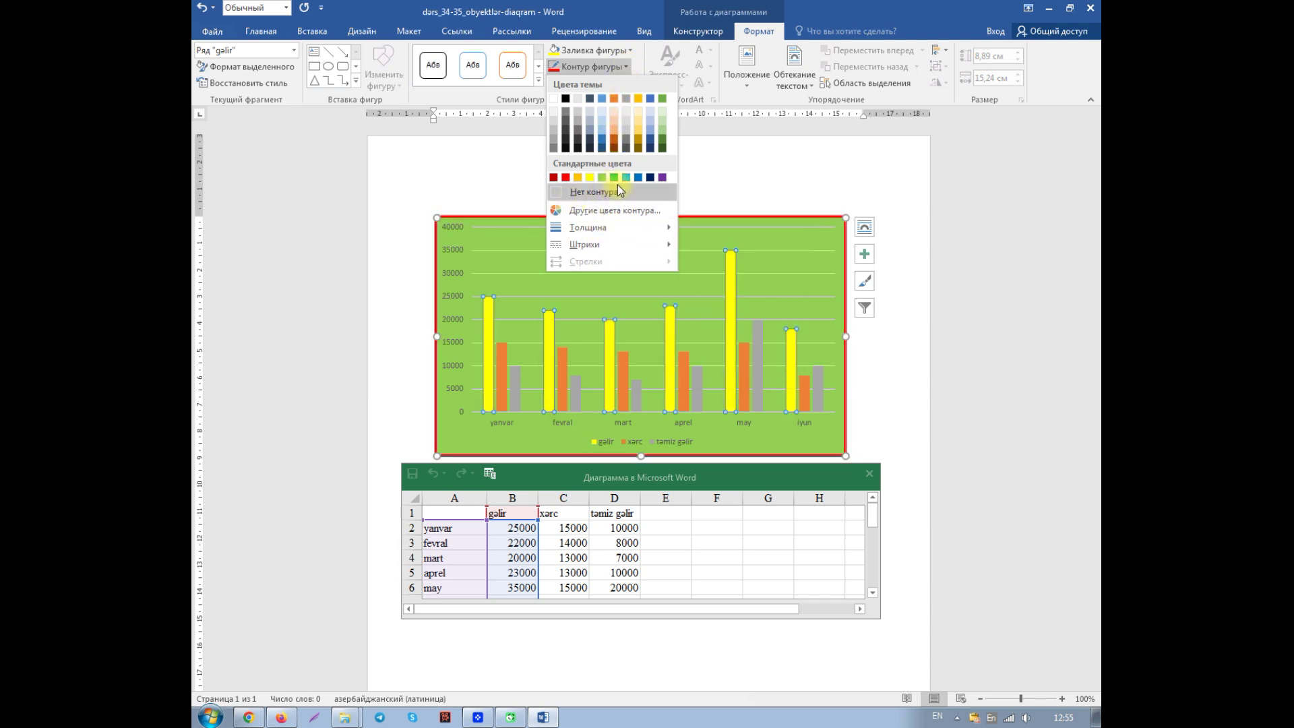
click(553, 178)
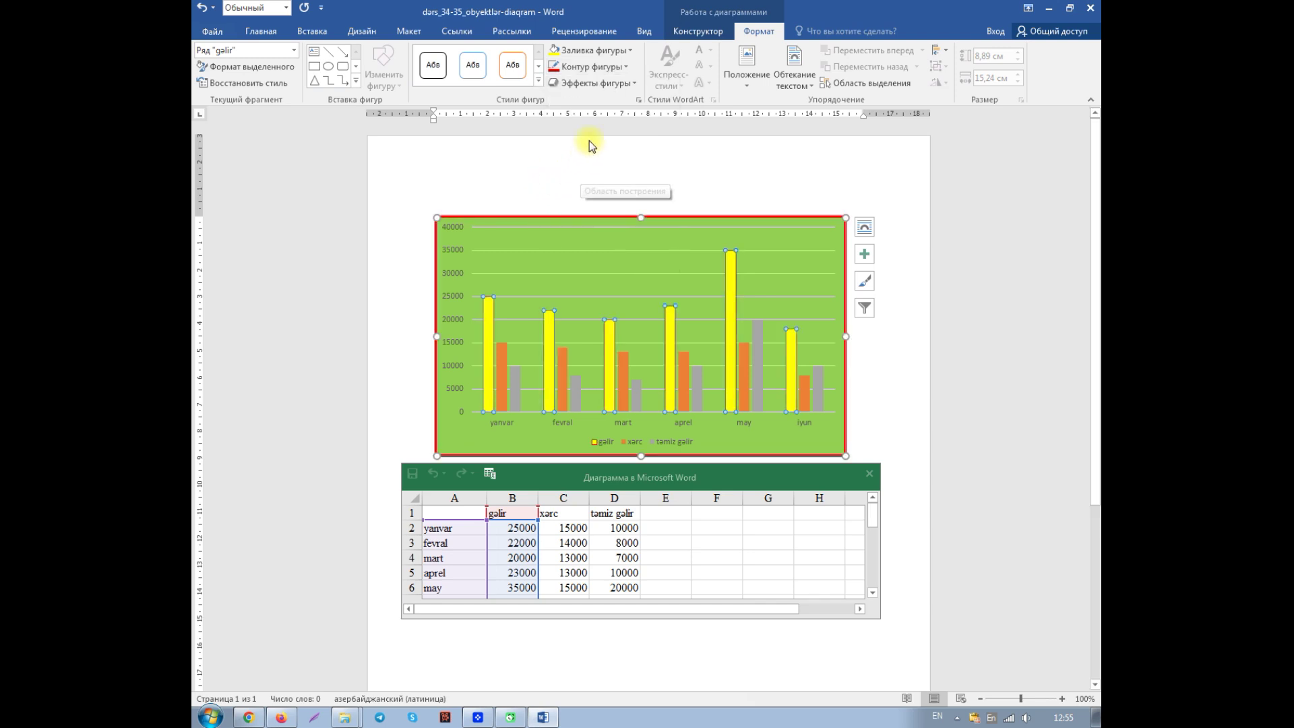
click(625, 67)
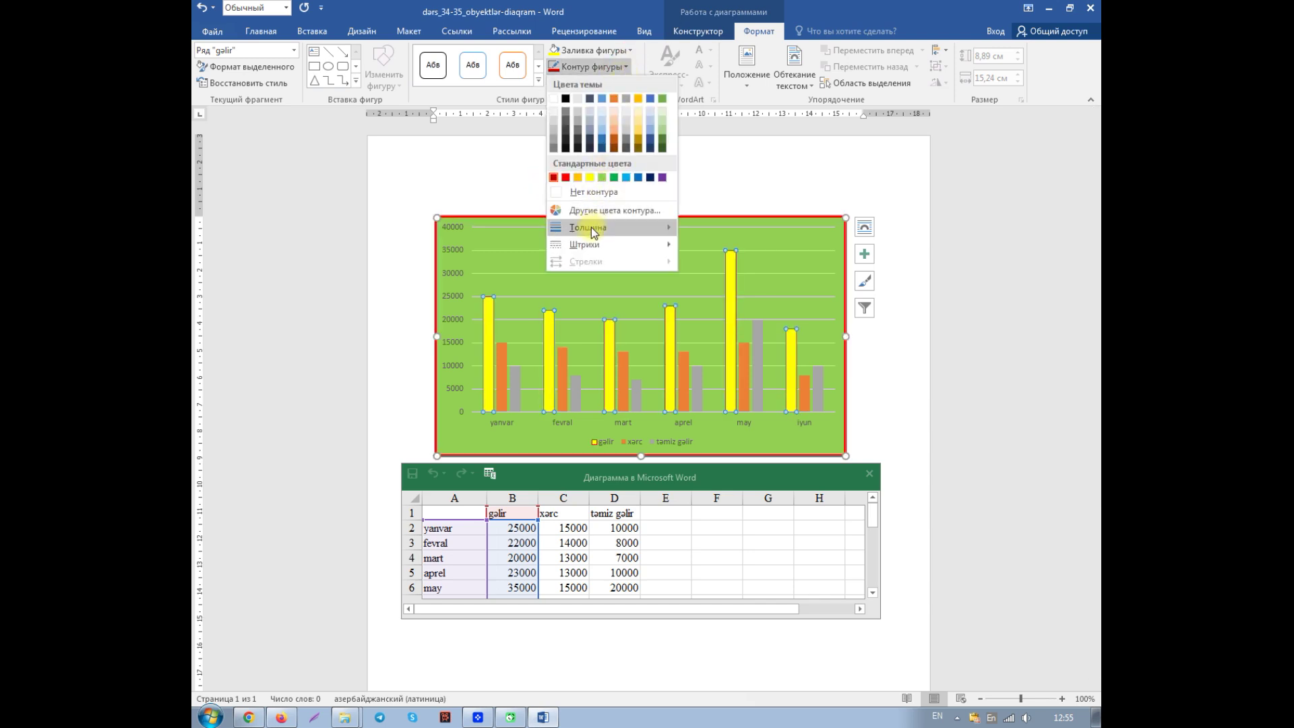
mouse_move(586, 227)
click(730, 317)
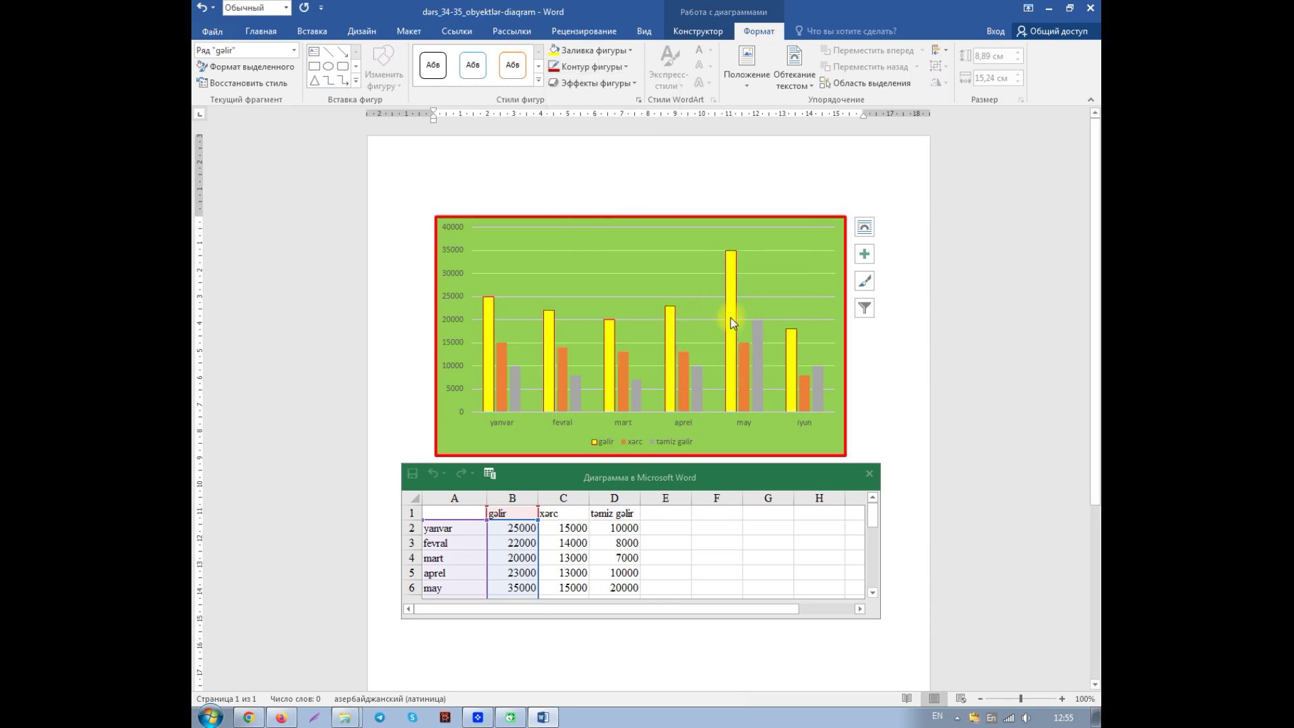
Reset the gəlir series to the chart's overall style, removing its custom fill and outline.
mouse_move(741, 313)
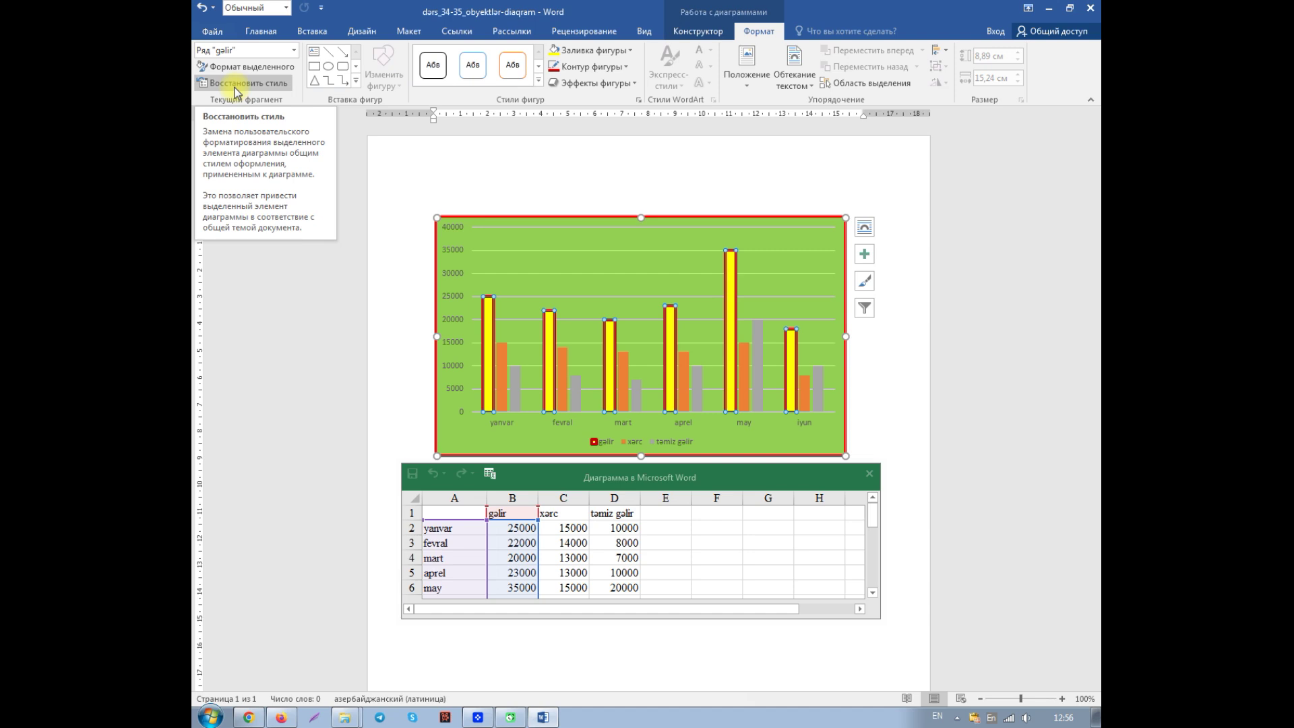
click(235, 88)
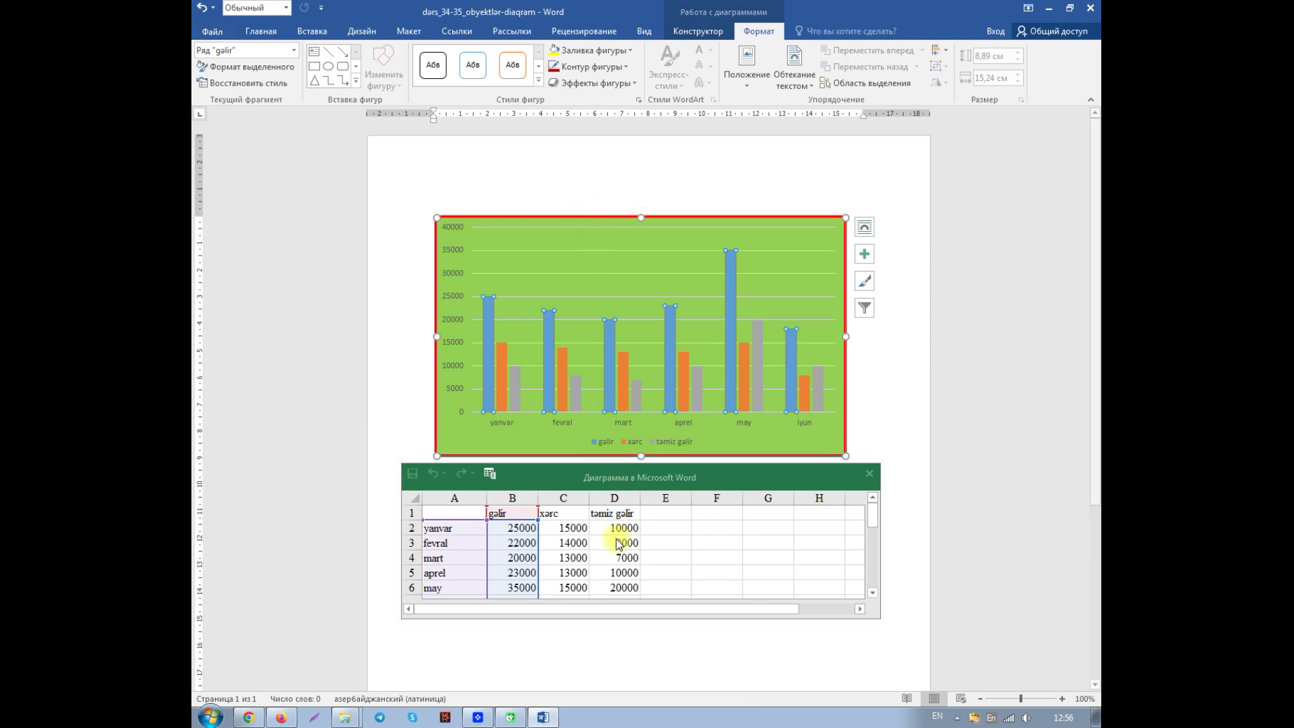
Set the xərc value for iyun to 20000 in the chart's data sheet.
click(571, 585)
click(872, 593)
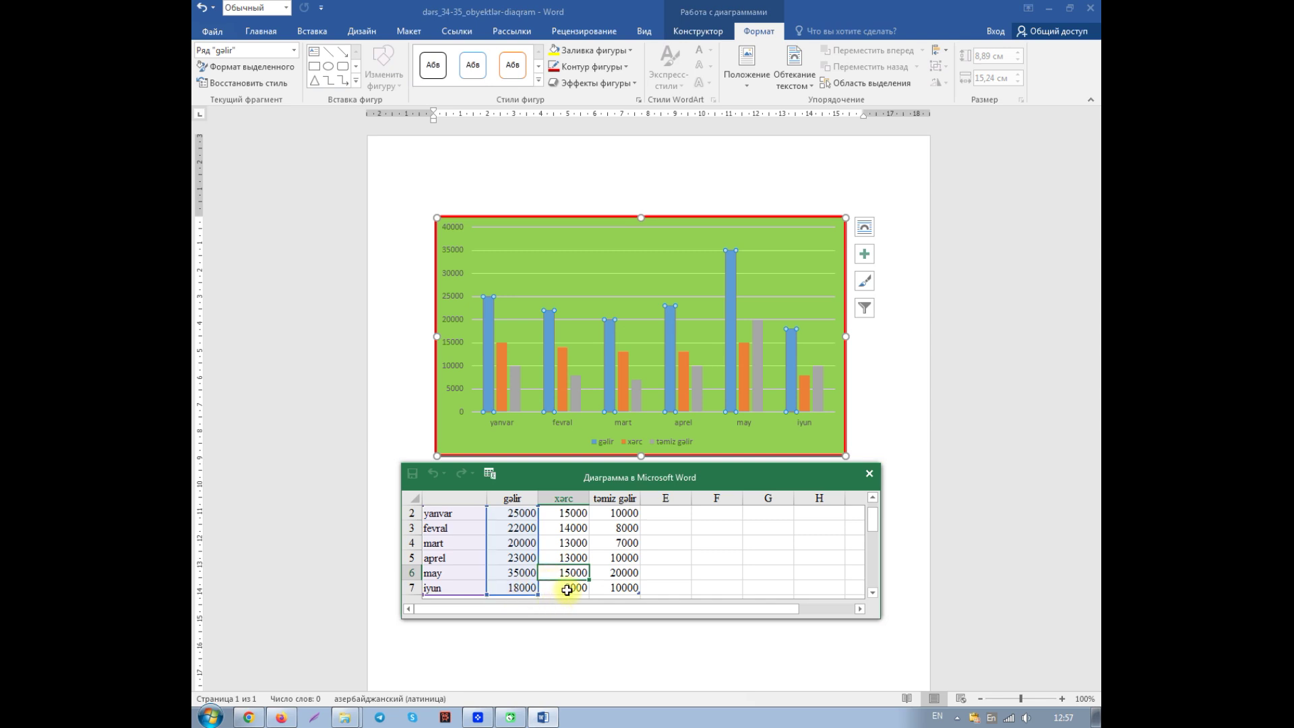
click(563, 588)
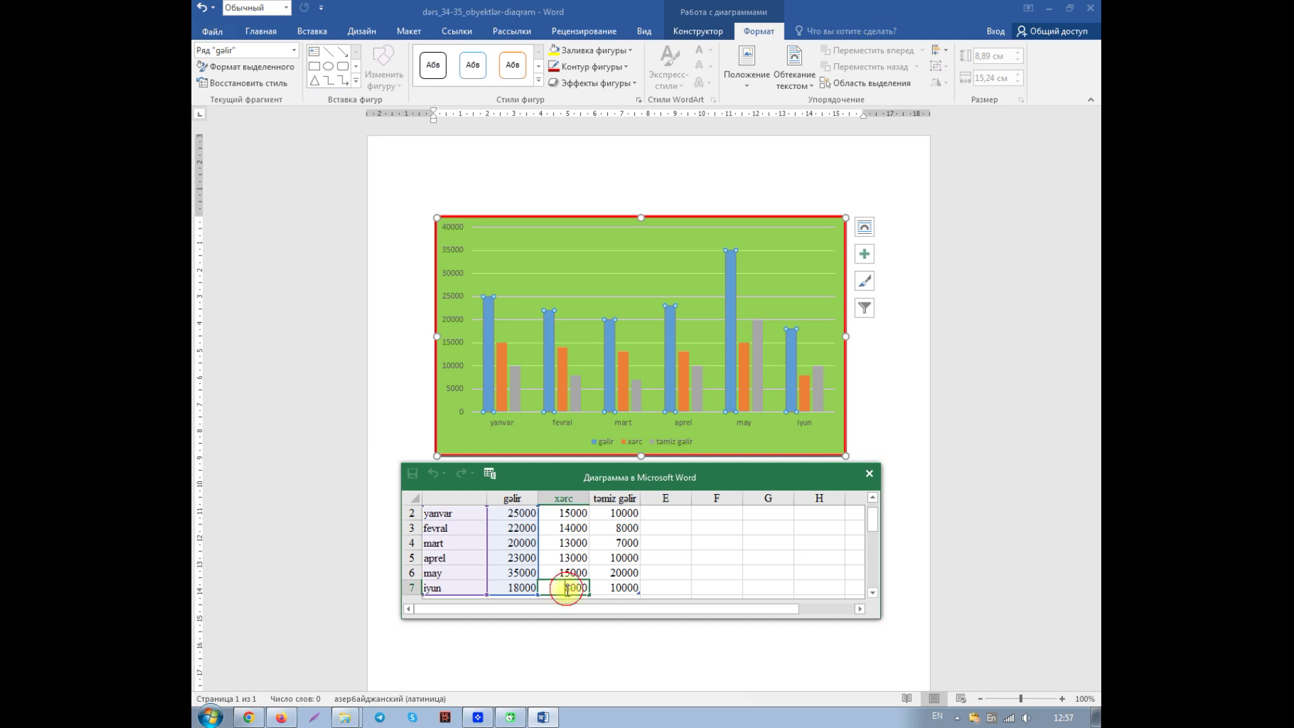
text(20)
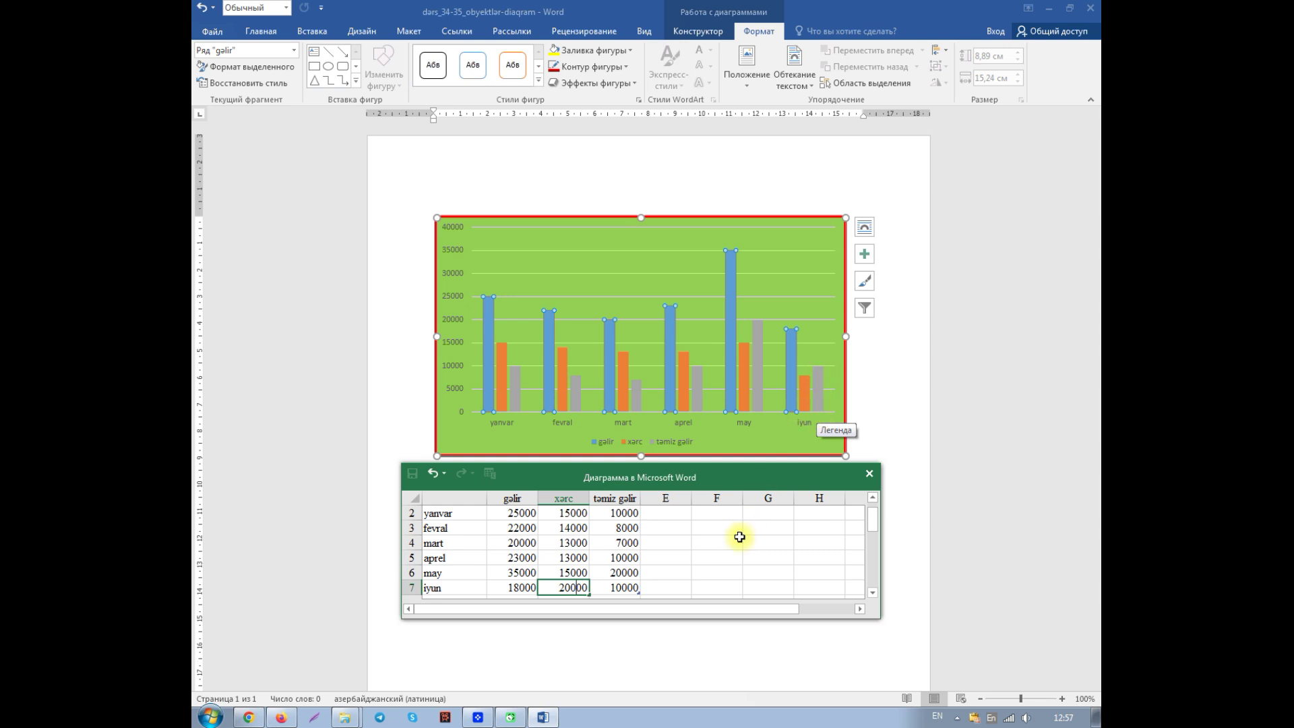
key(Return)
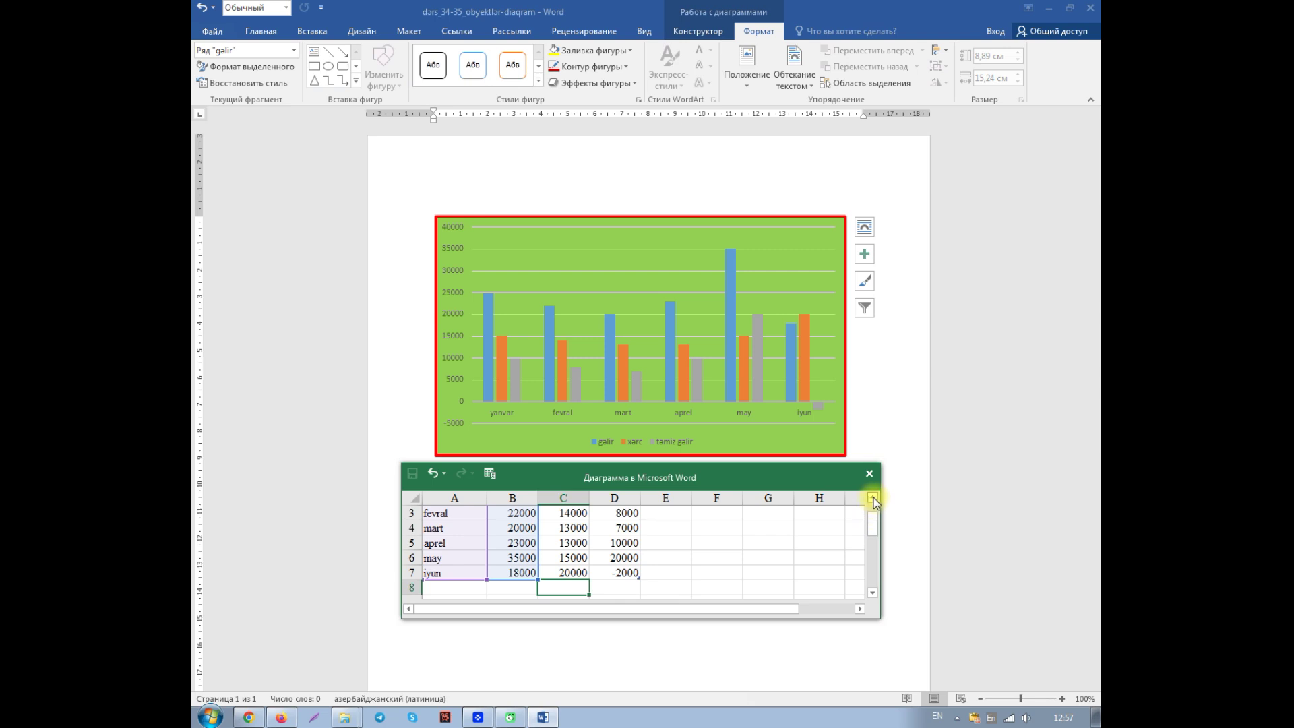
click(872, 497)
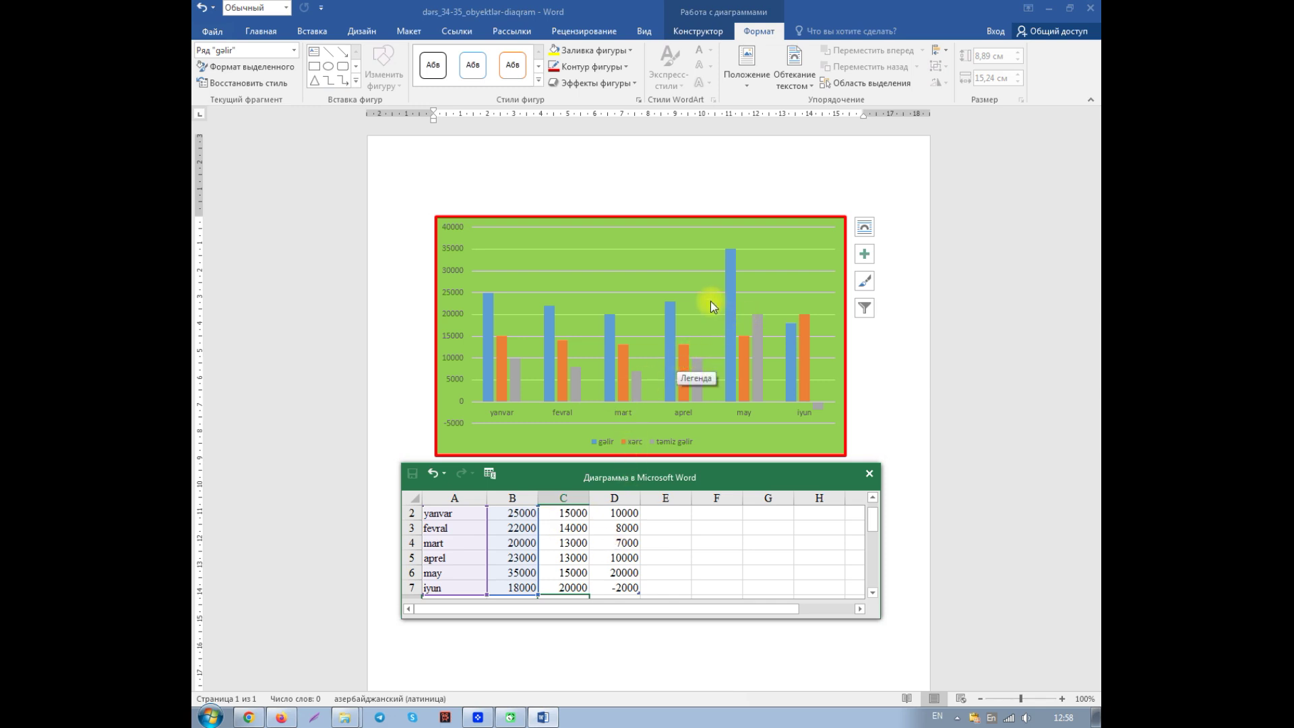
Change the chart type from the column combination to a basic line chart (График, Линия).
click(696, 32)
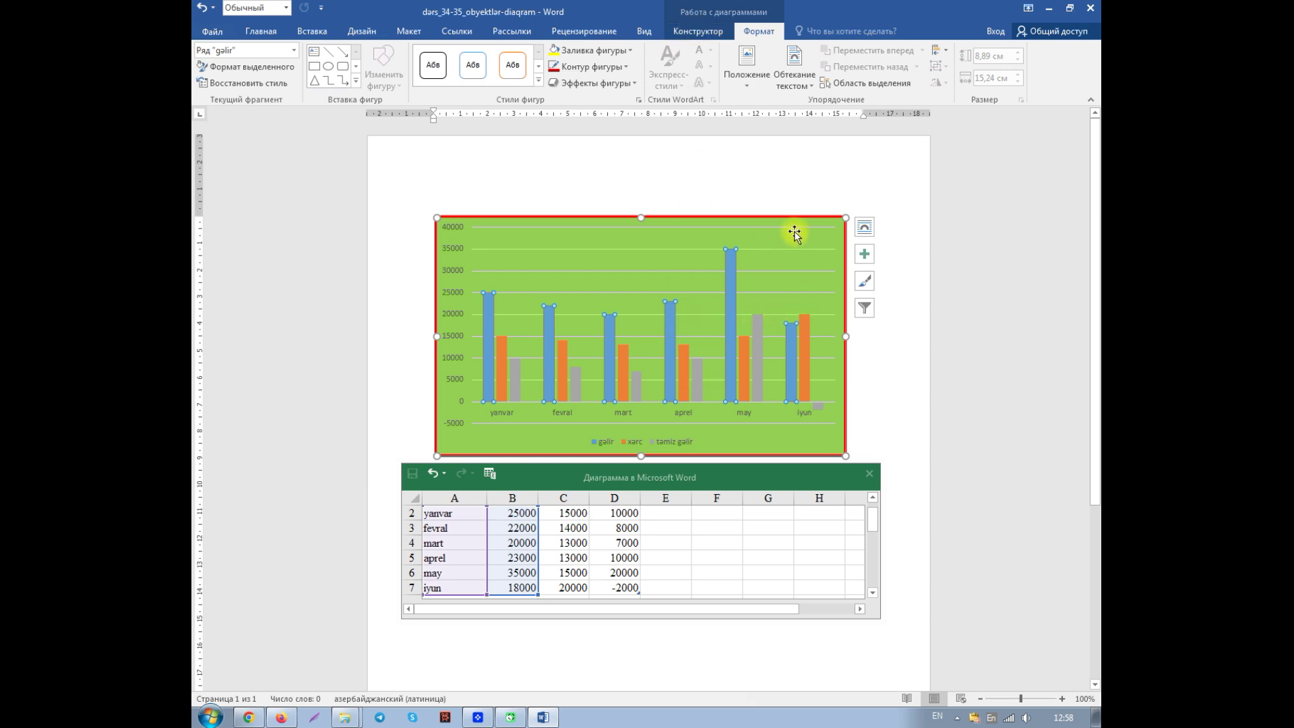
click(695, 31)
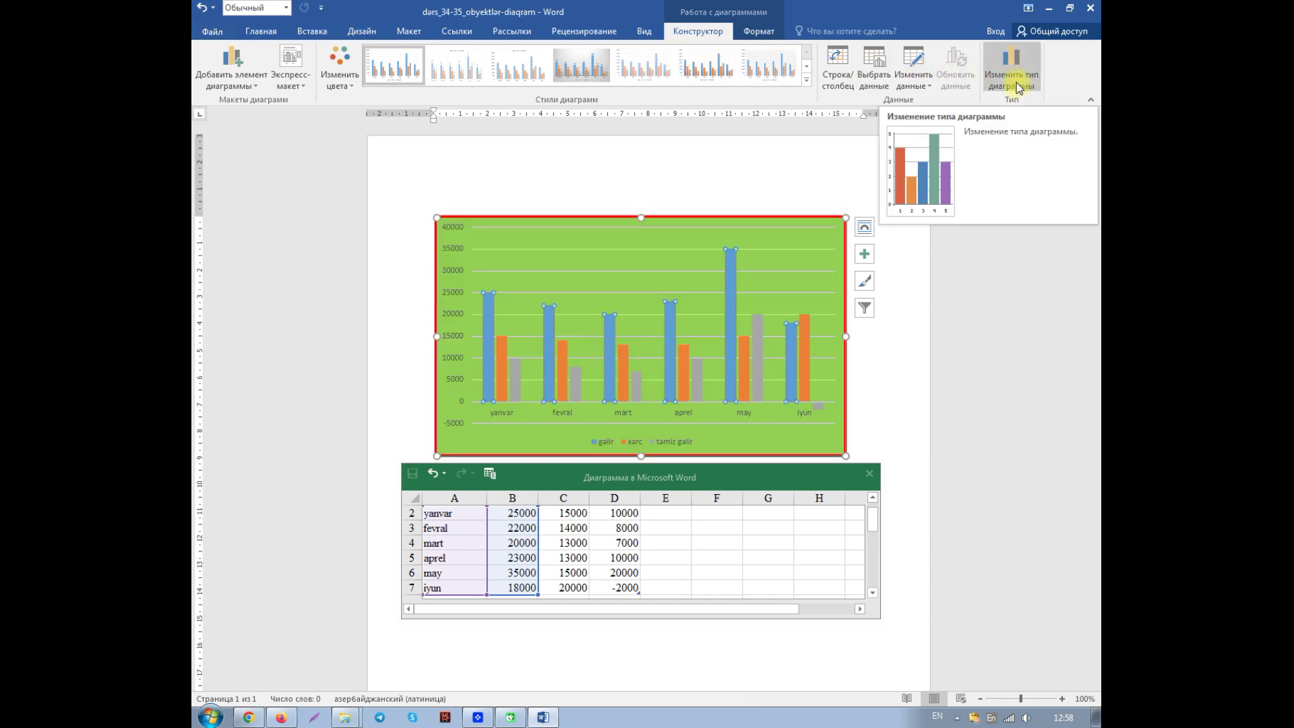
click(1015, 82)
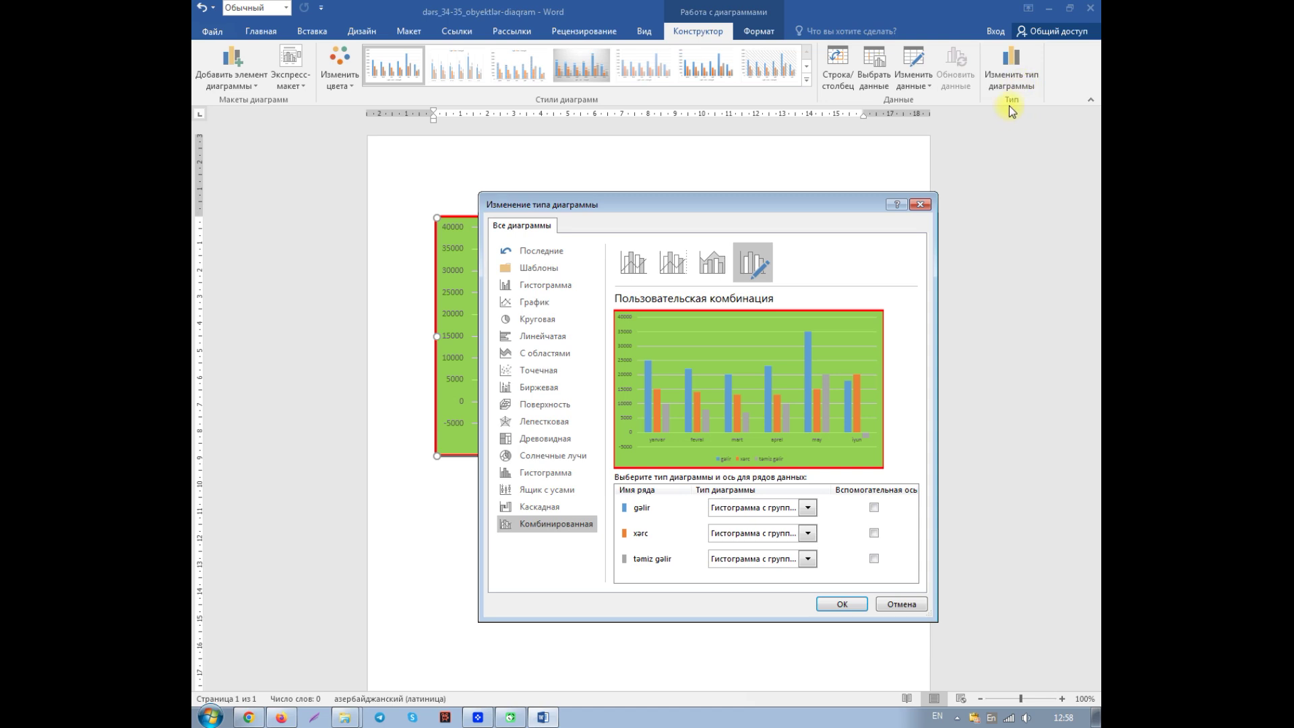
drag(745, 207, 657, 387)
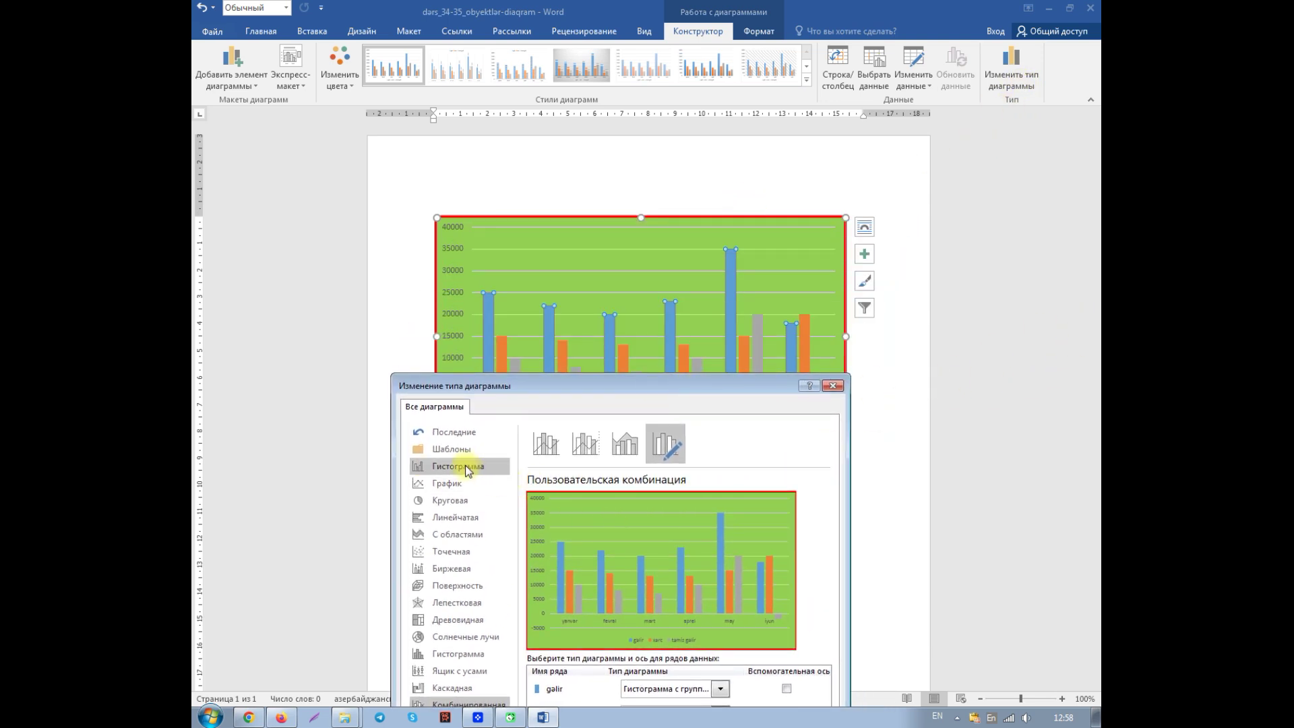
drag(605, 387, 929, 287)
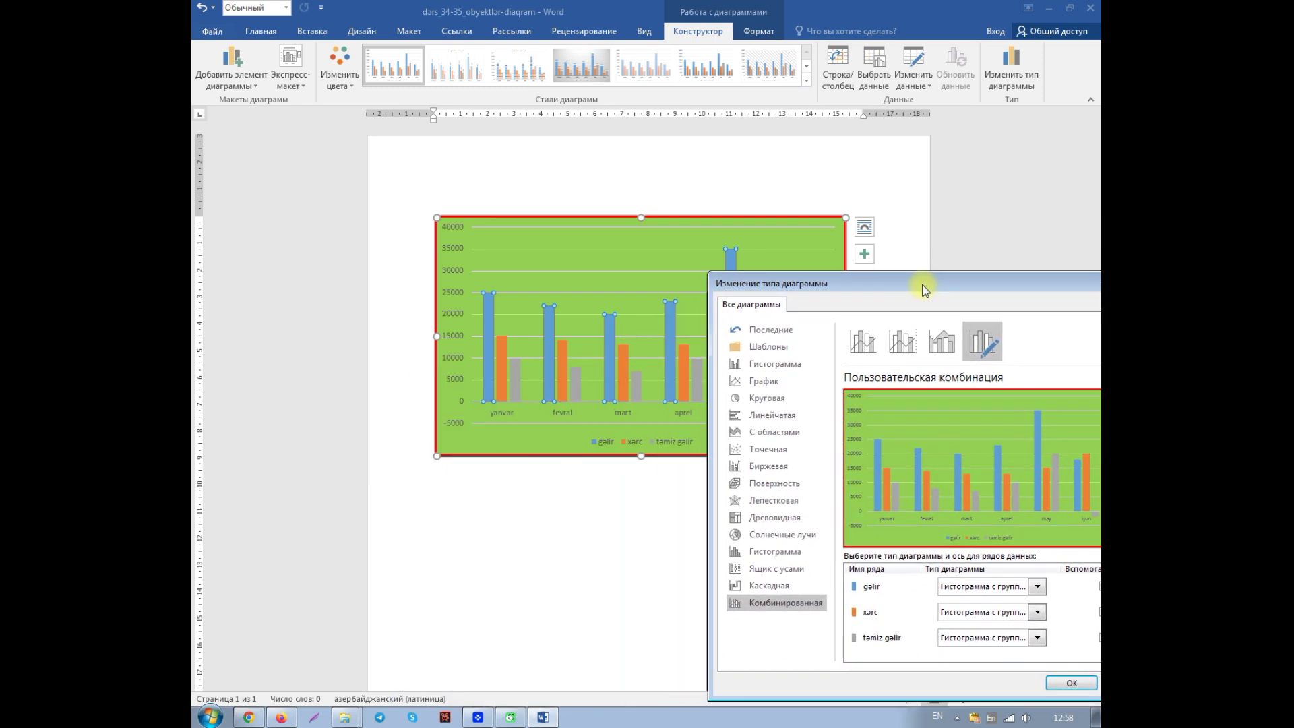
click(767, 384)
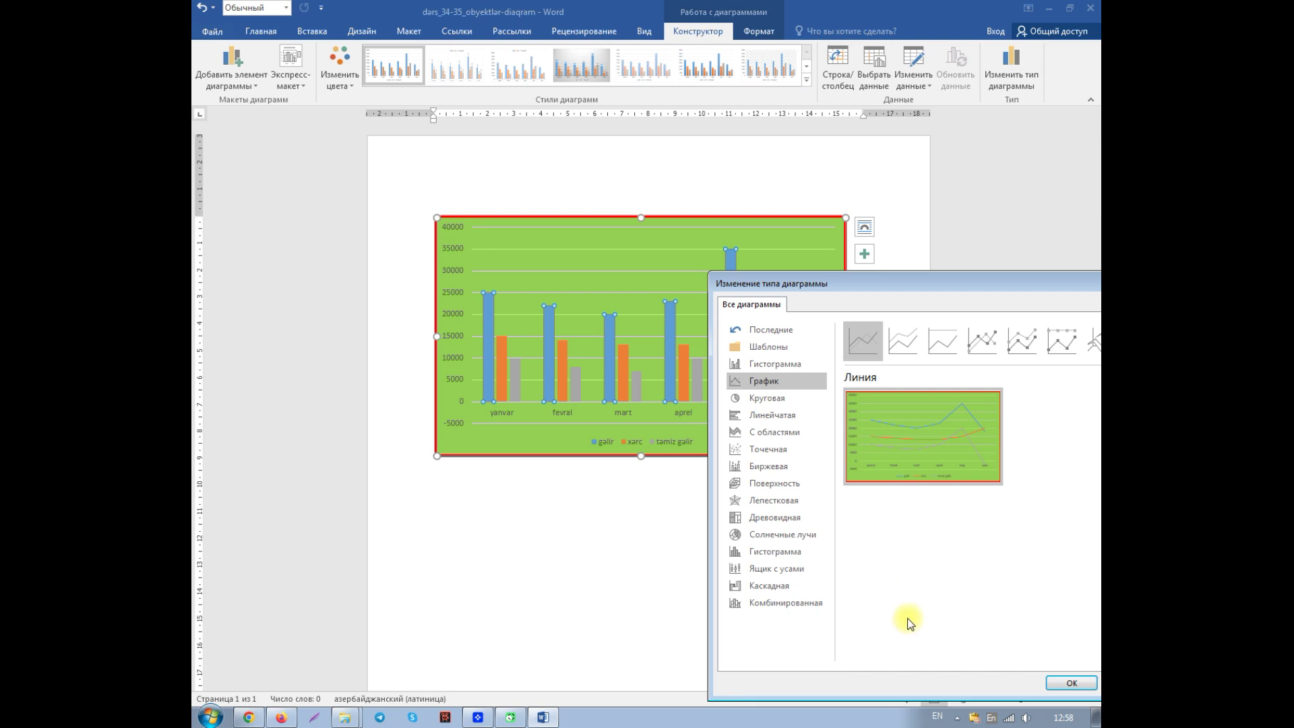
drag(912, 283, 910, 195)
click(1073, 590)
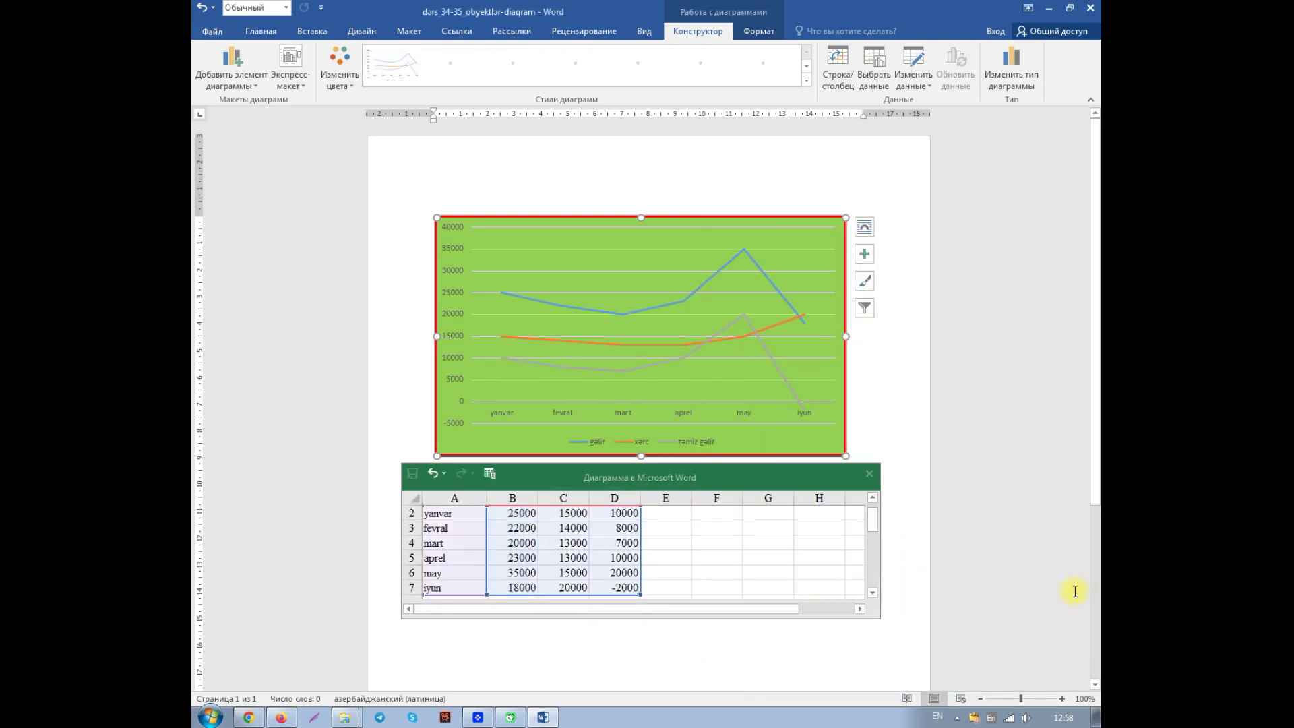
Preview the available pie chart subtypes and change the line chart to a basic pie chart (Круговая).
drag(1093, 442, 1094, 475)
drag(719, 484, 722, 407)
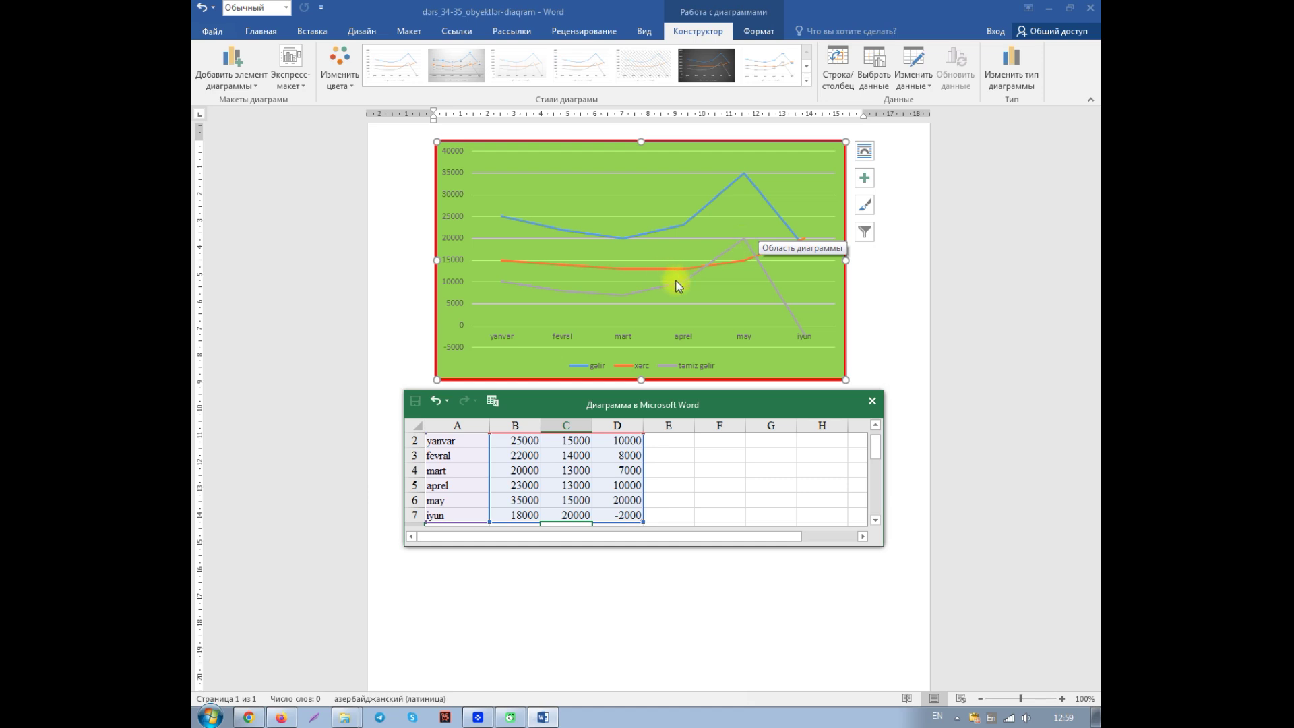
click(1011, 82)
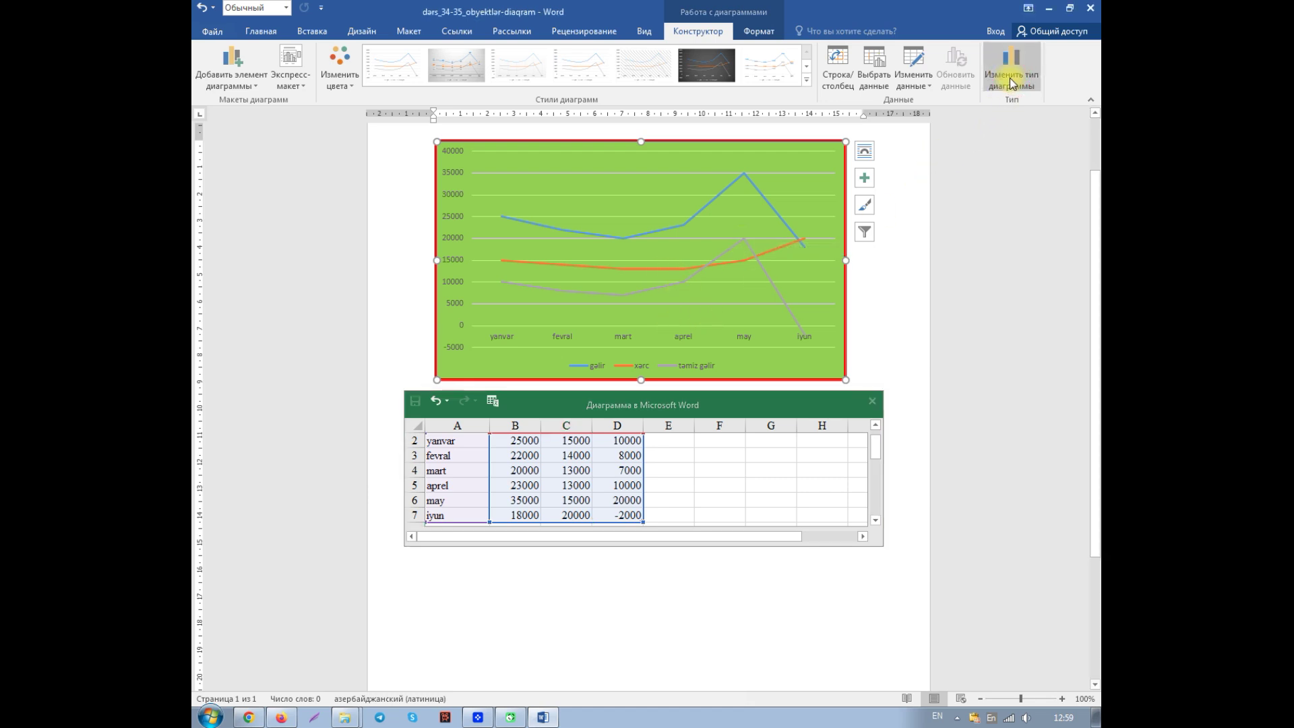
click(1011, 83)
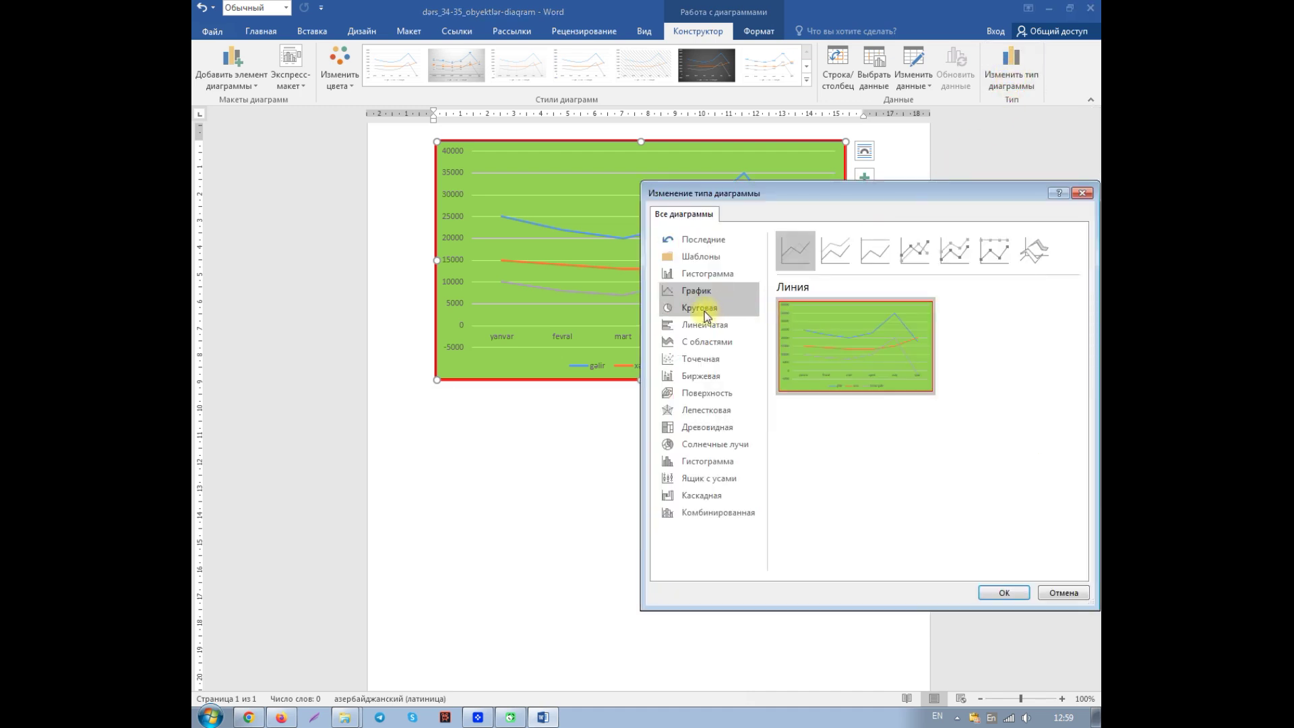
click(704, 311)
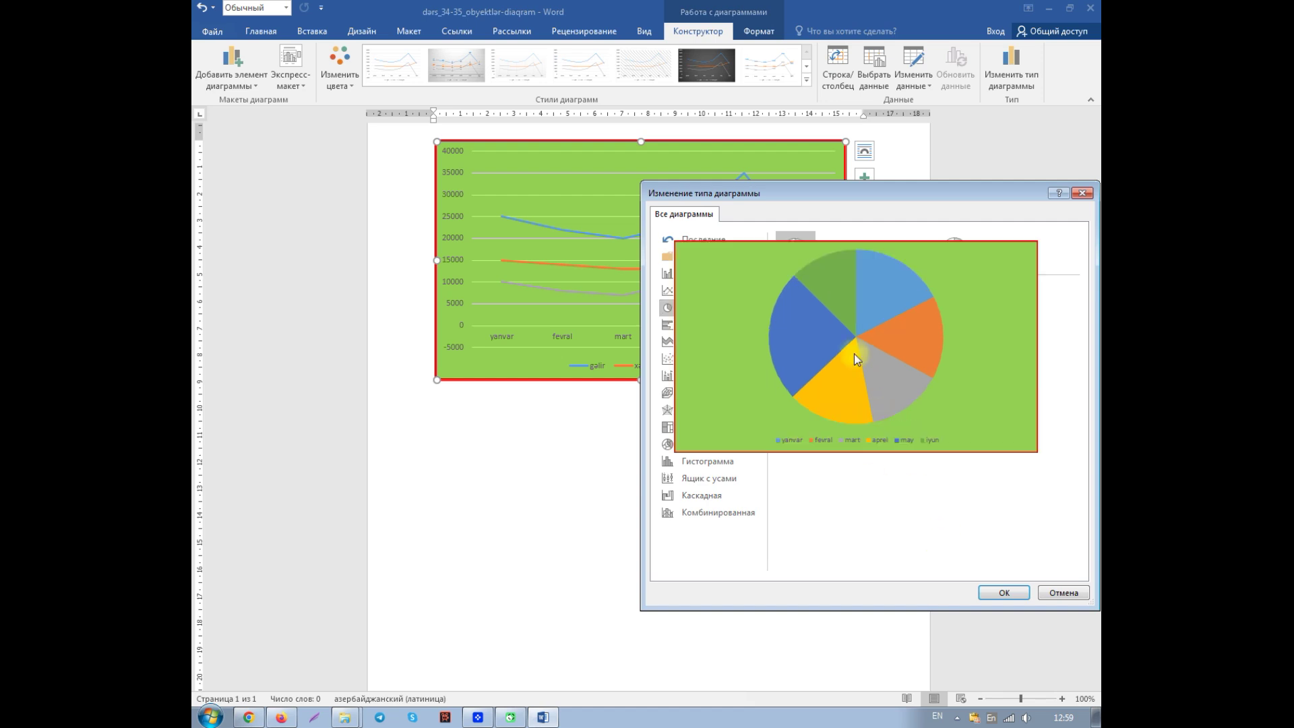
click(835, 252)
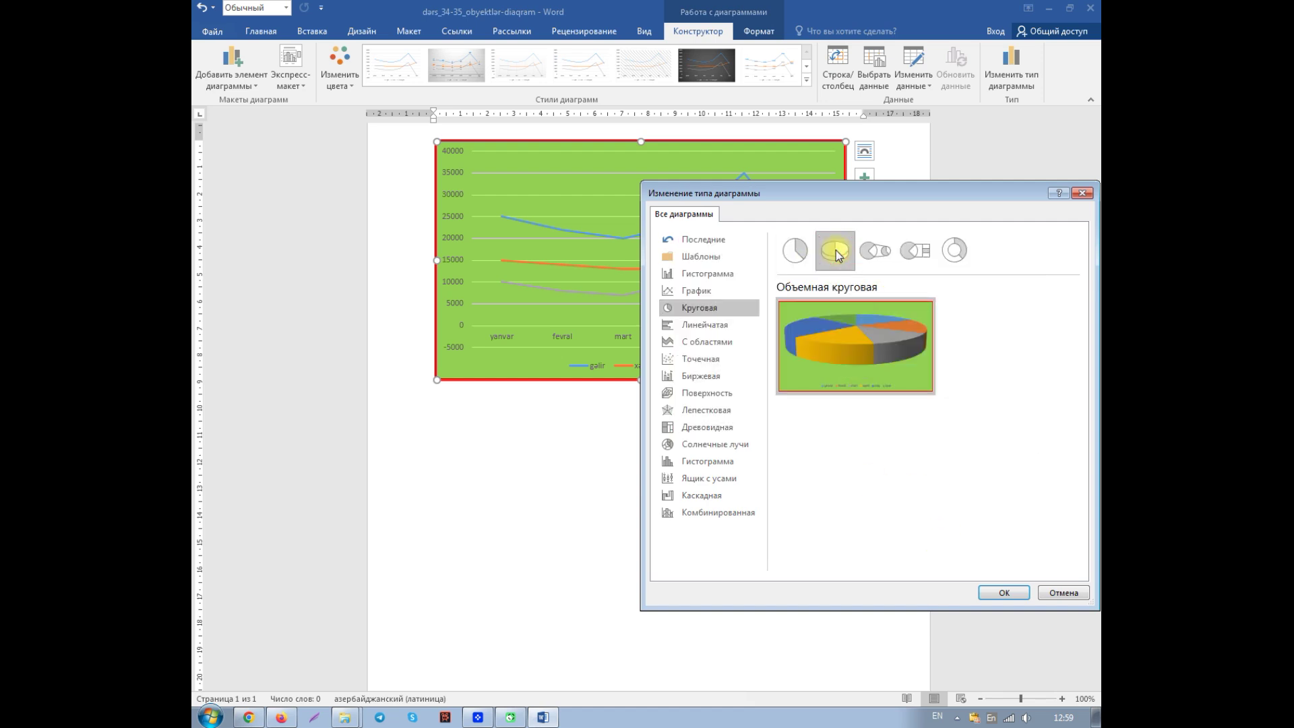
click(869, 252)
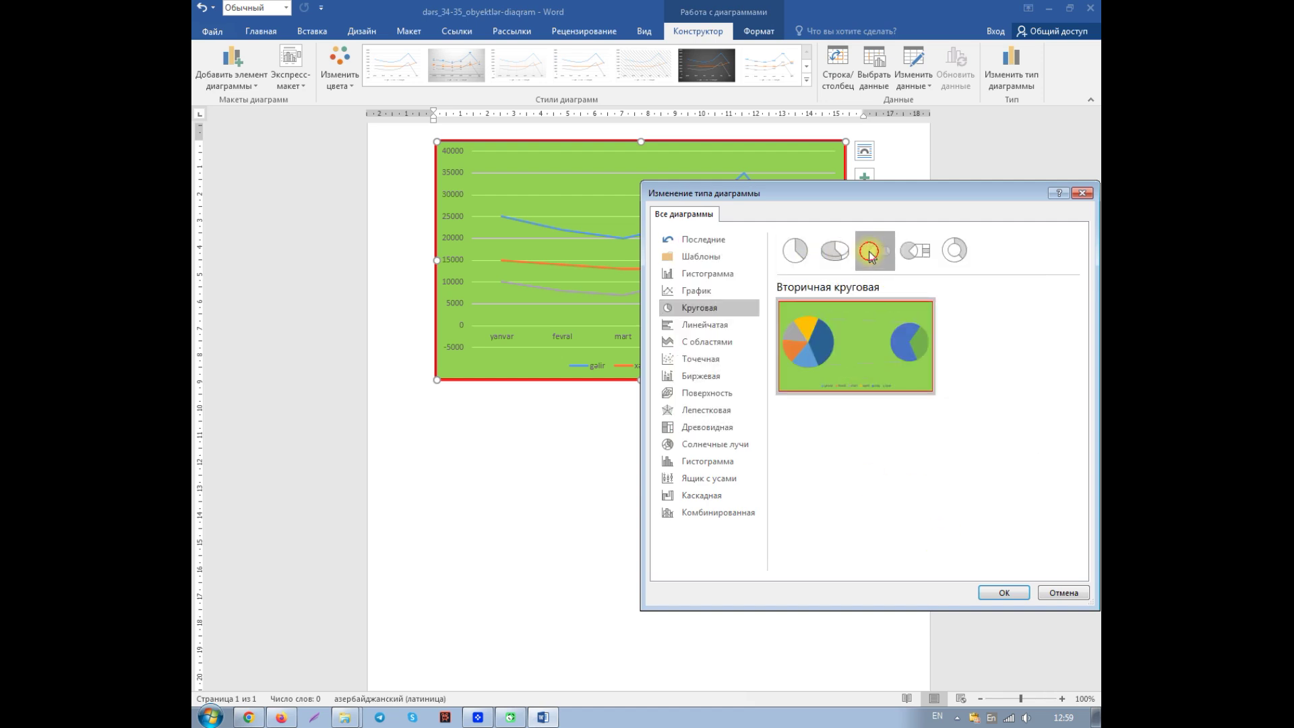
click(920, 256)
click(954, 255)
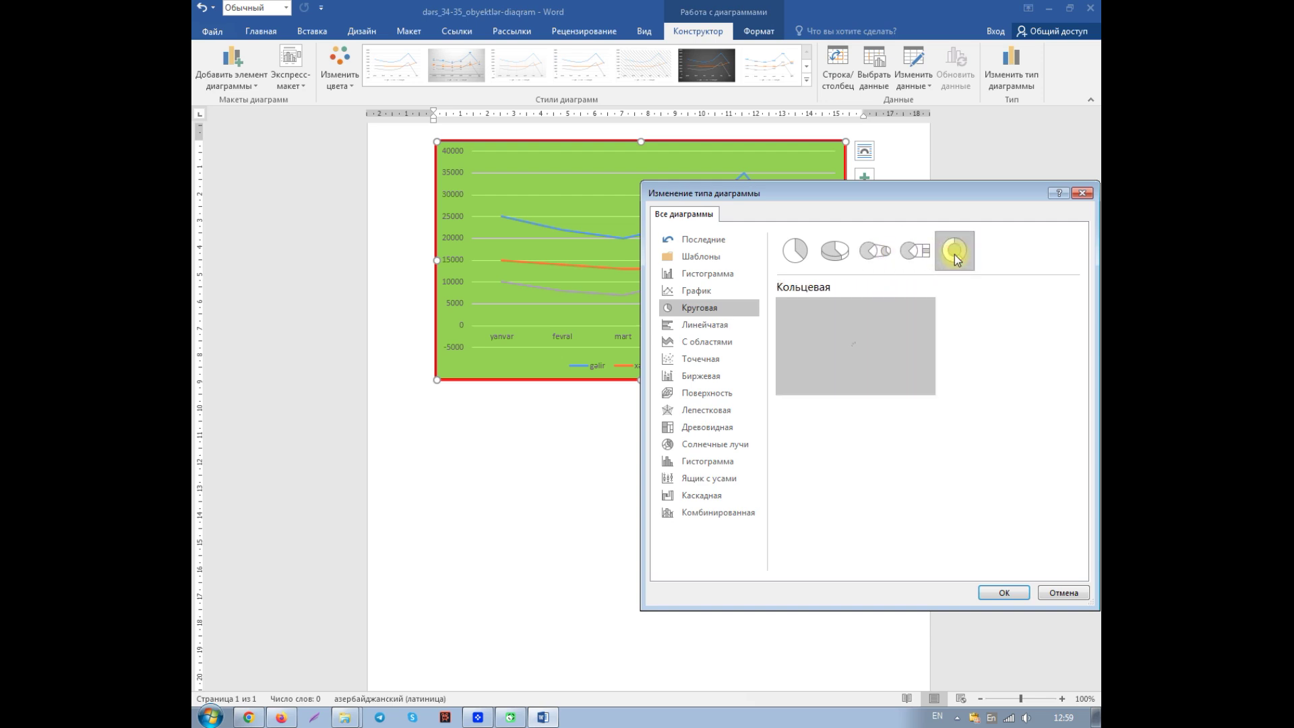
click(794, 252)
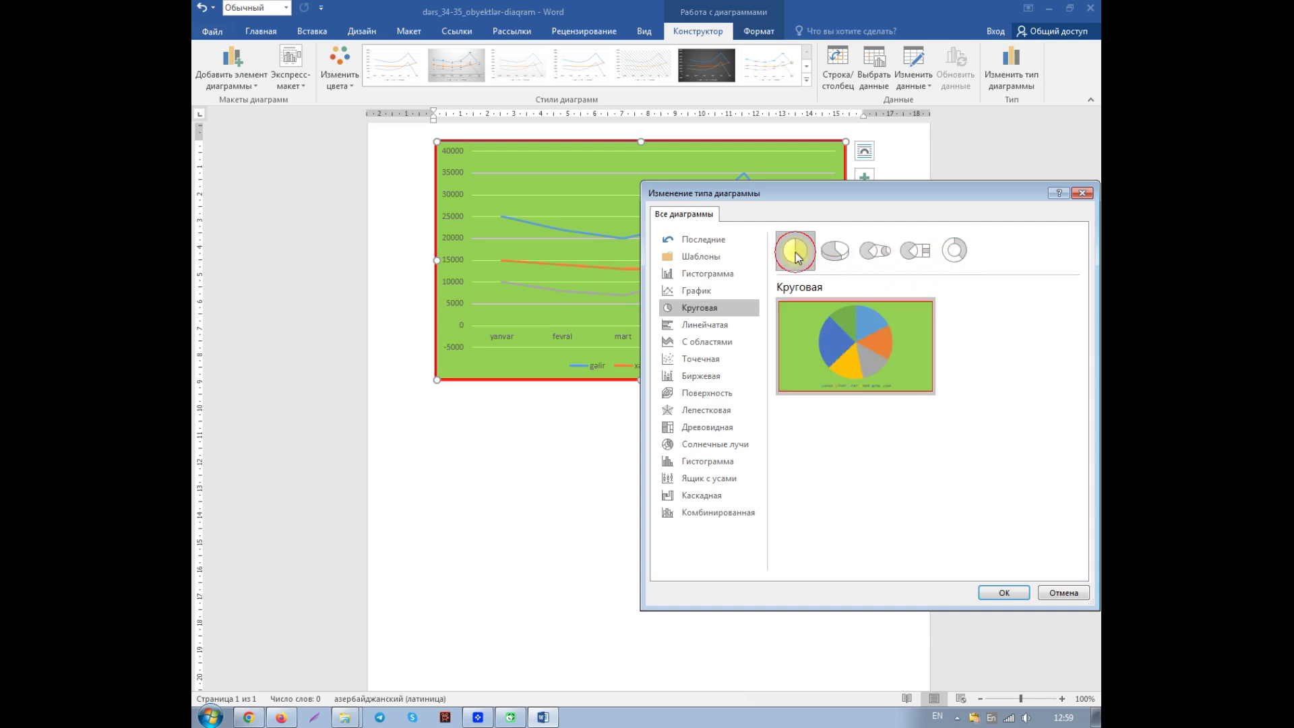
click(1004, 593)
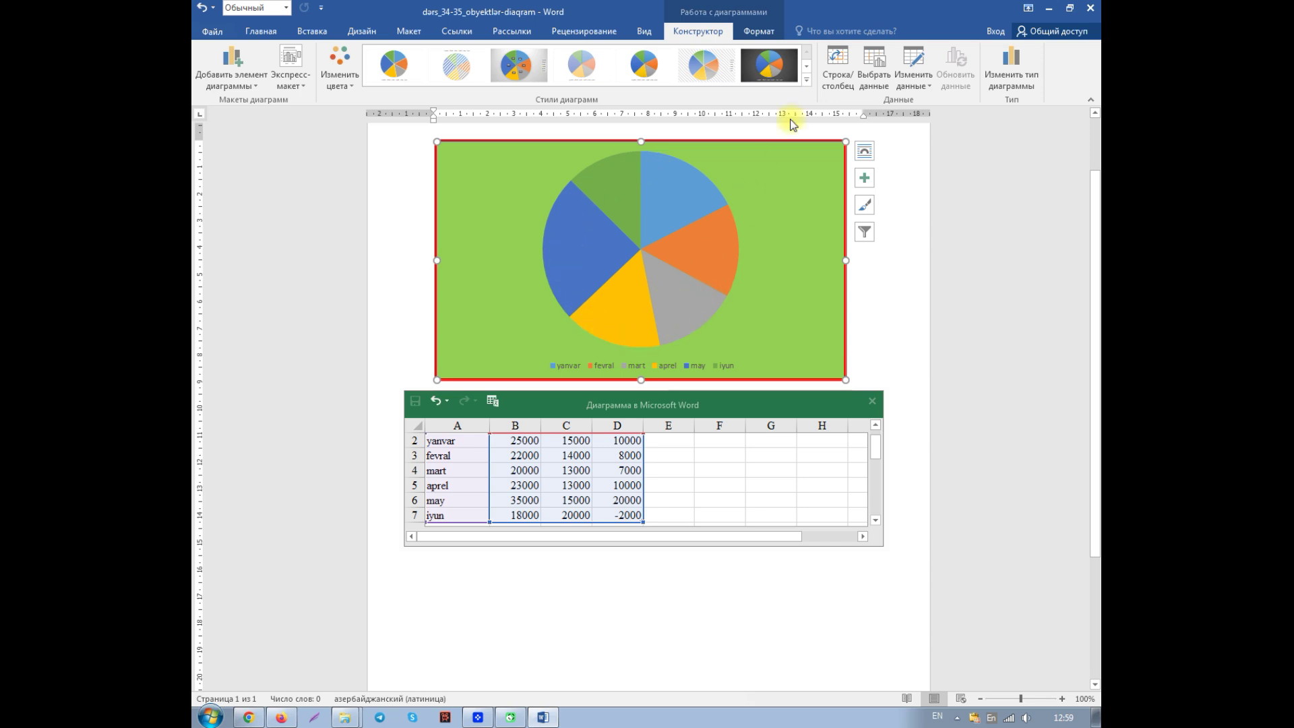
Change the pie chart to a clustered bar chart (Линейчатая с группировкой).
click(1008, 80)
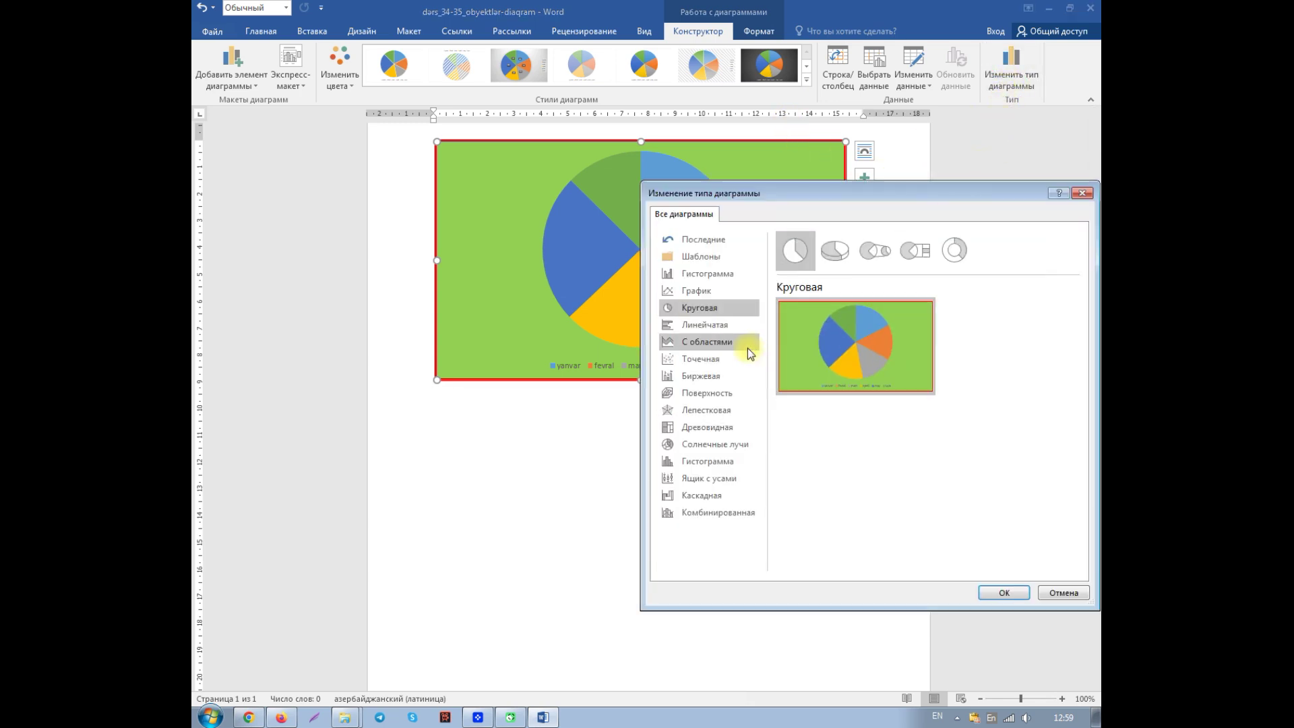
click(706, 326)
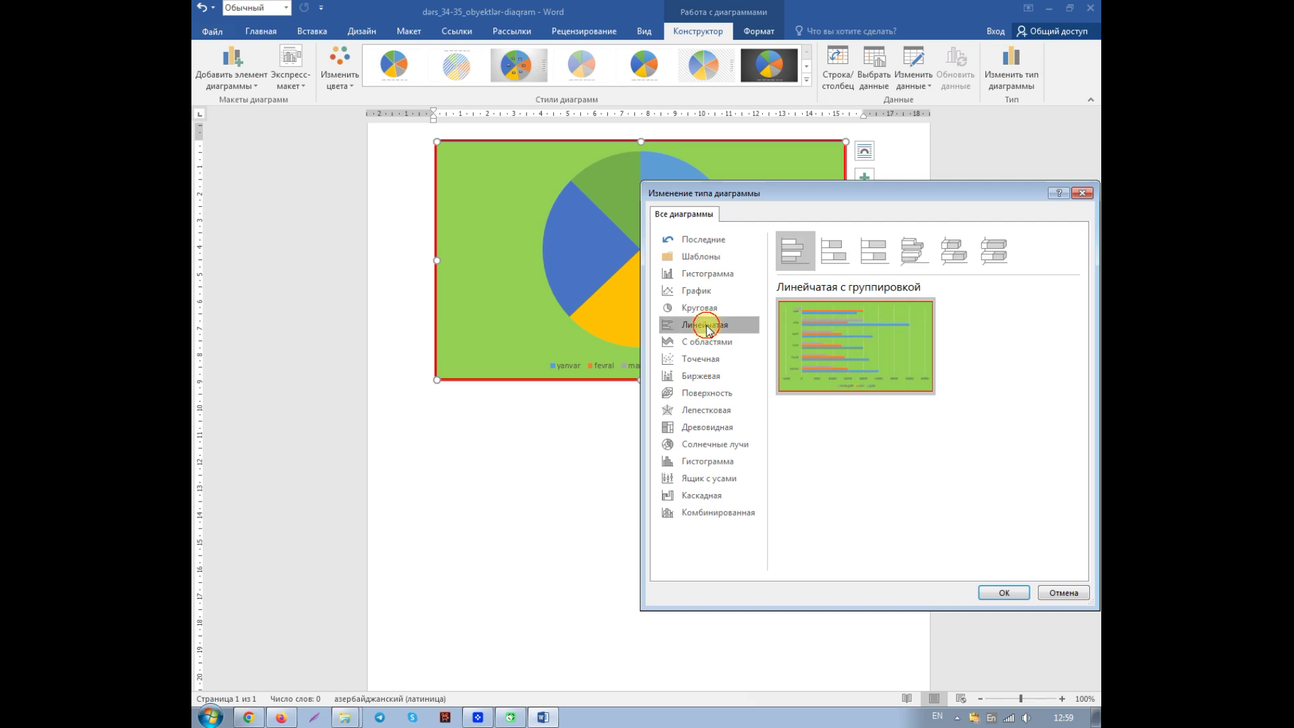
click(1005, 592)
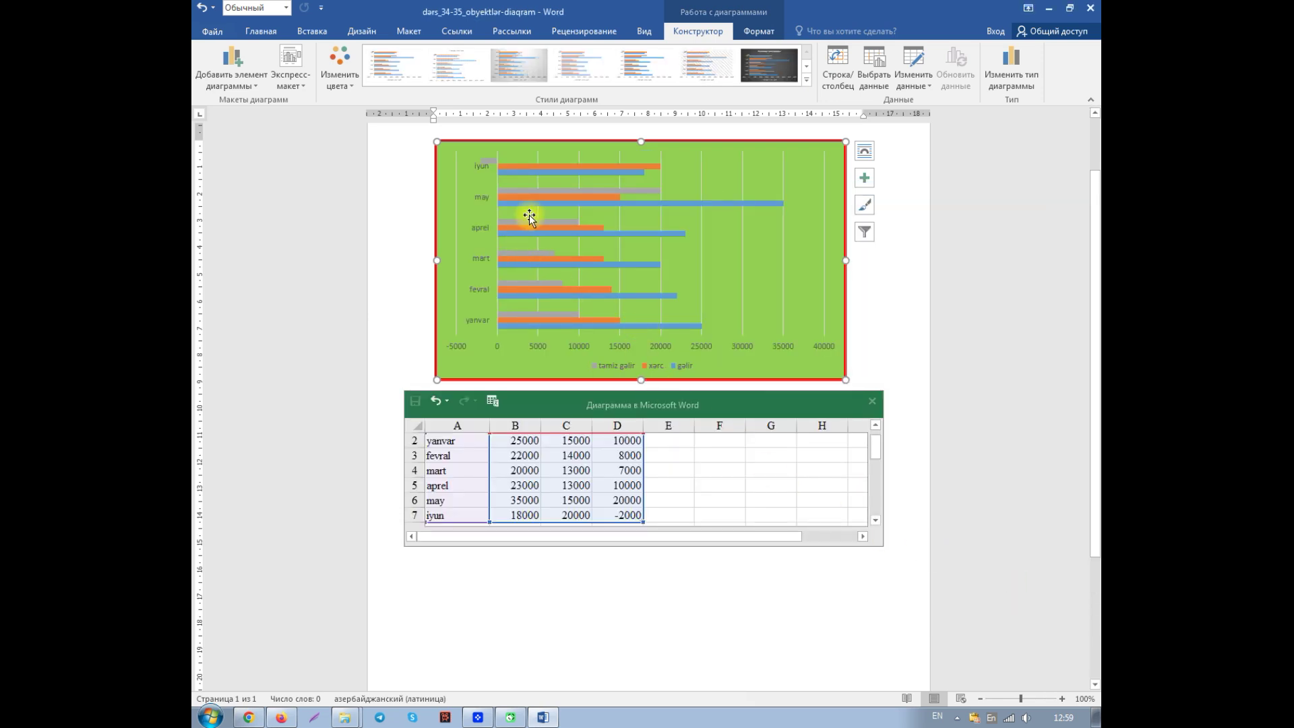
Change the bar chart to a clustered column chart (Гистограмма с группировкой).
mouse_move(514, 167)
mouse_move(552, 174)
click(1016, 84)
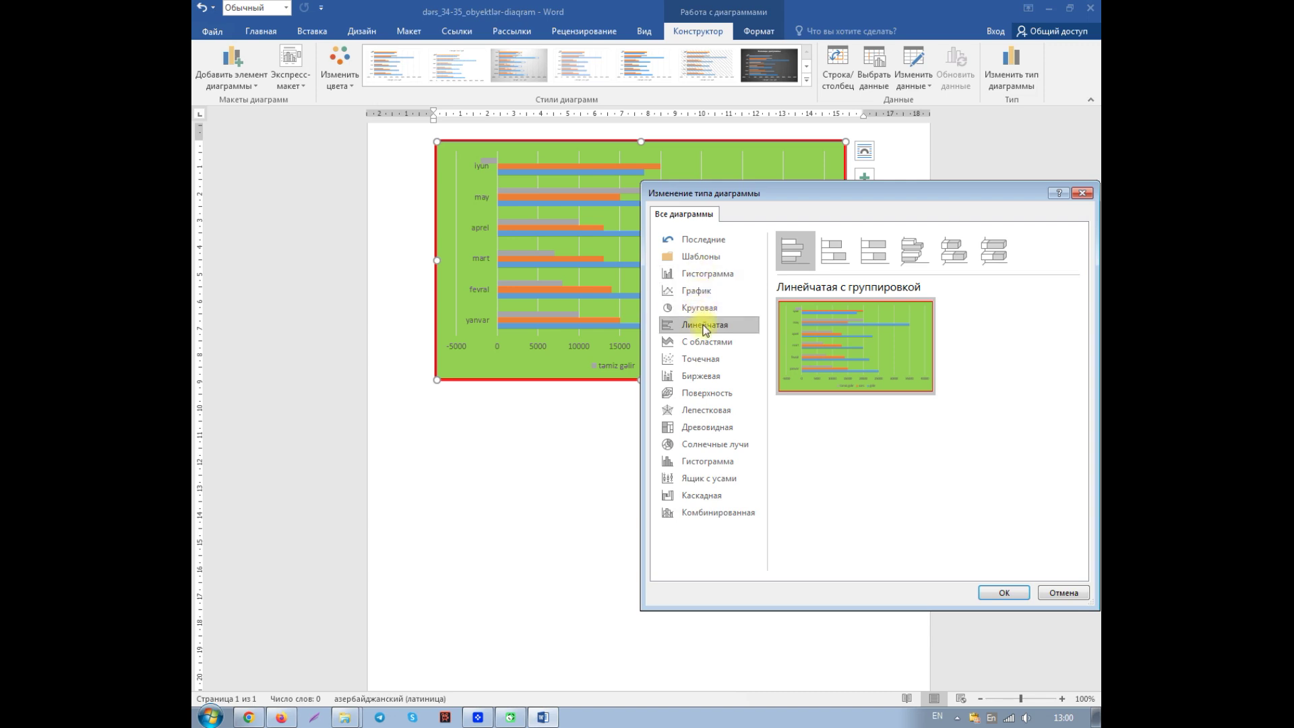
click(705, 275)
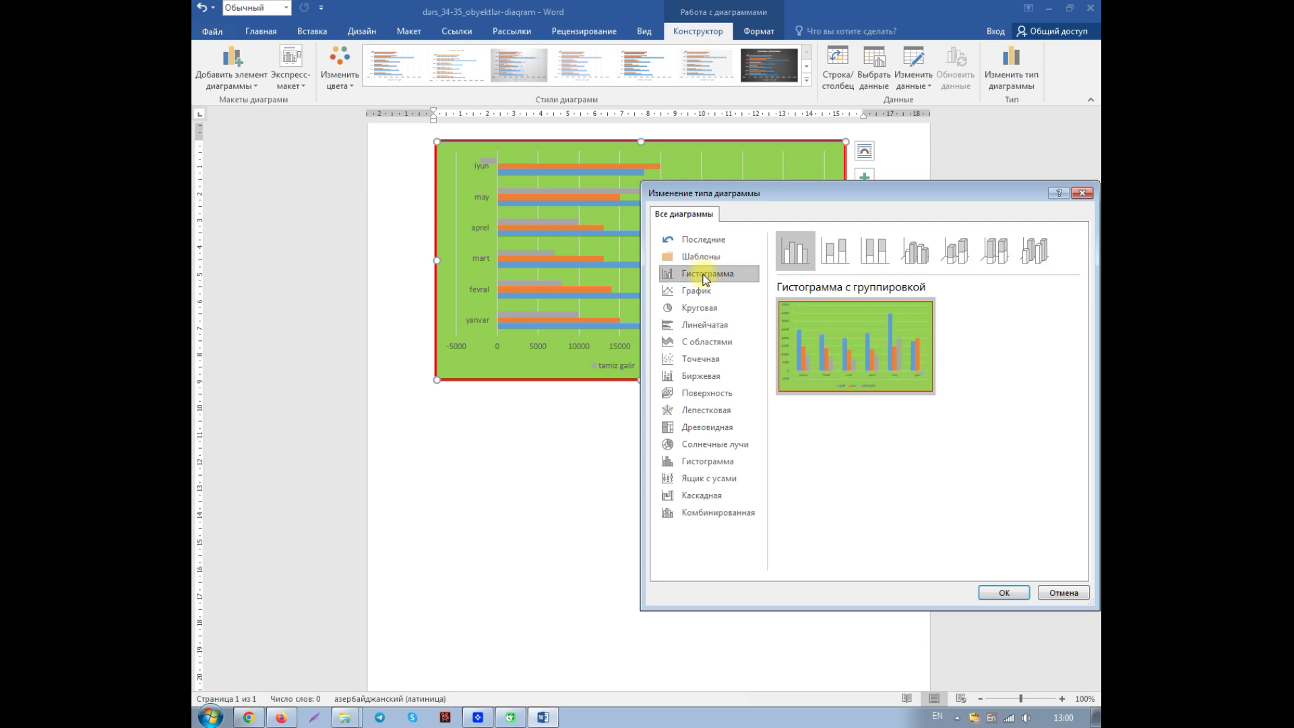
mouse_move(818, 341)
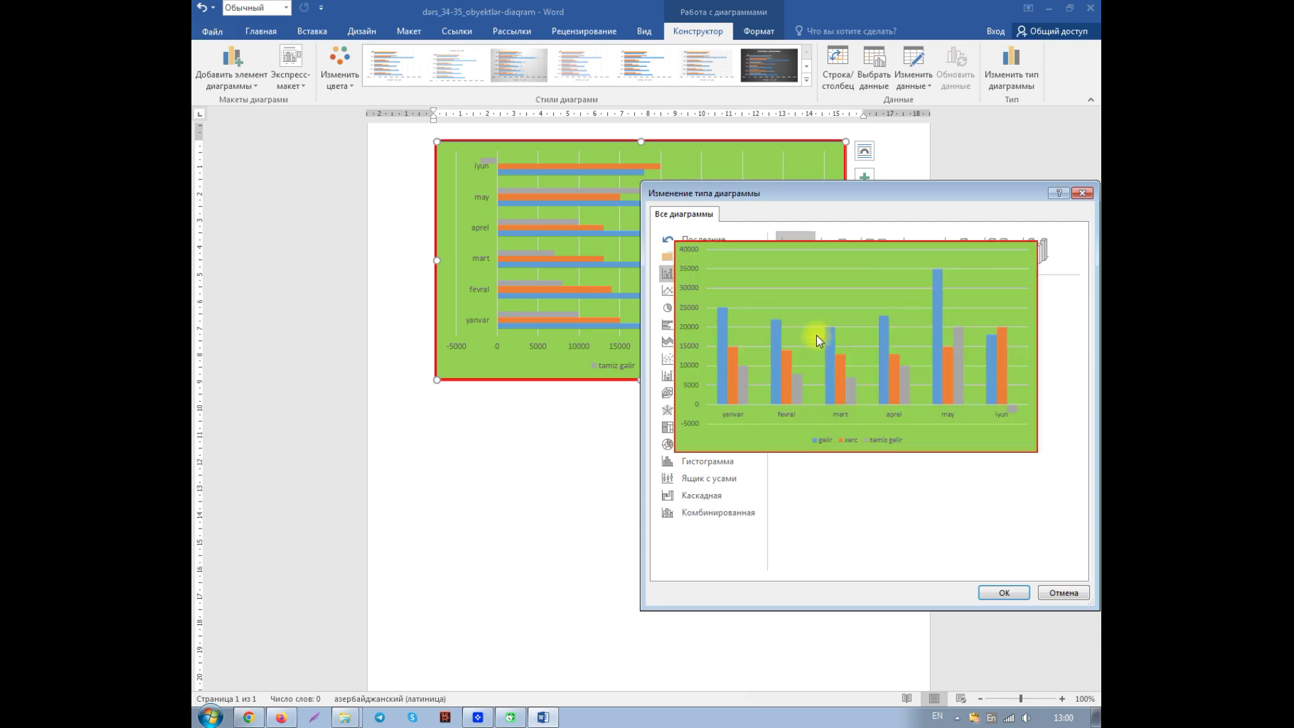
click(1004, 592)
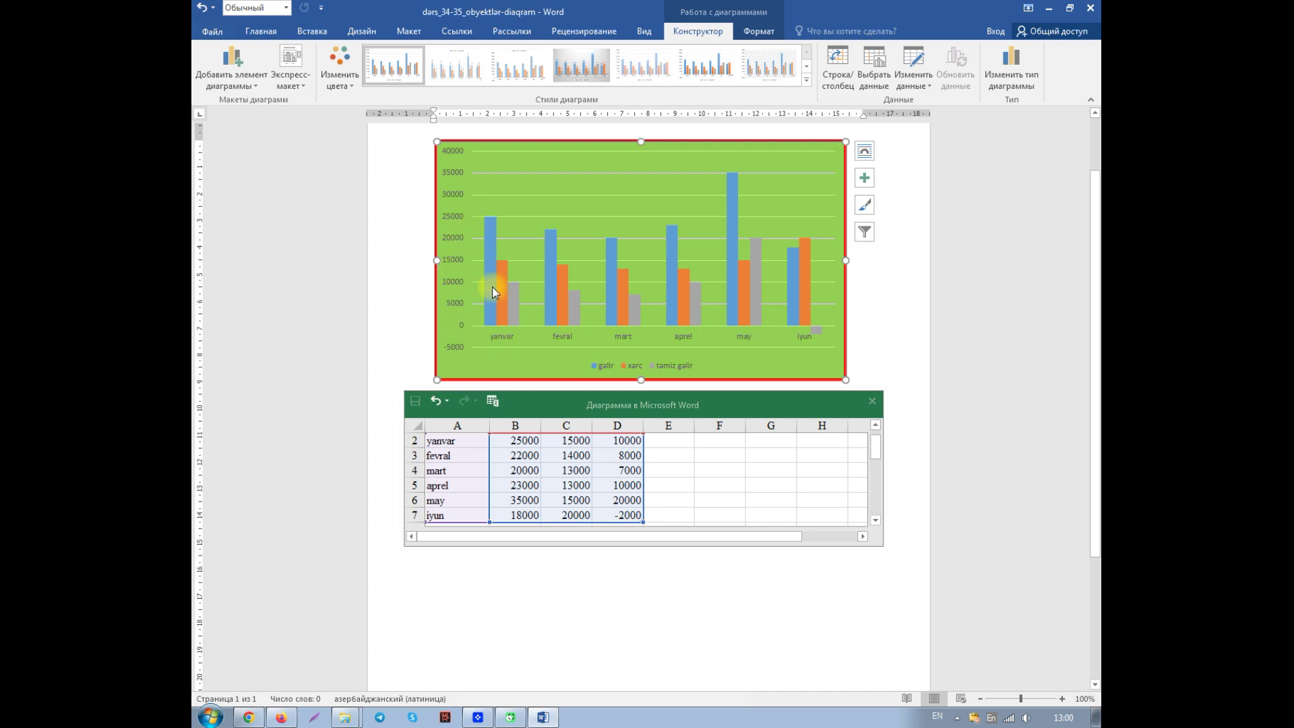
Bring up the commands for inserting objects into the document.
mouse_move(753, 323)
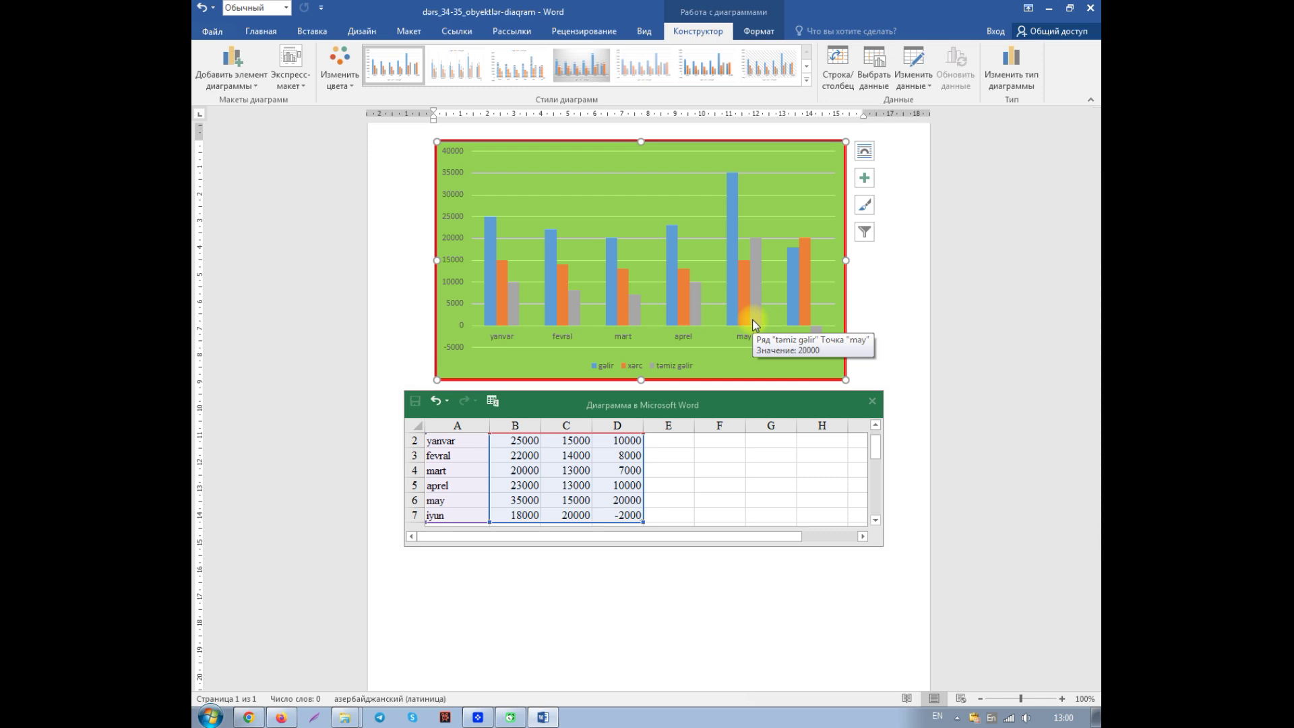
click(307, 31)
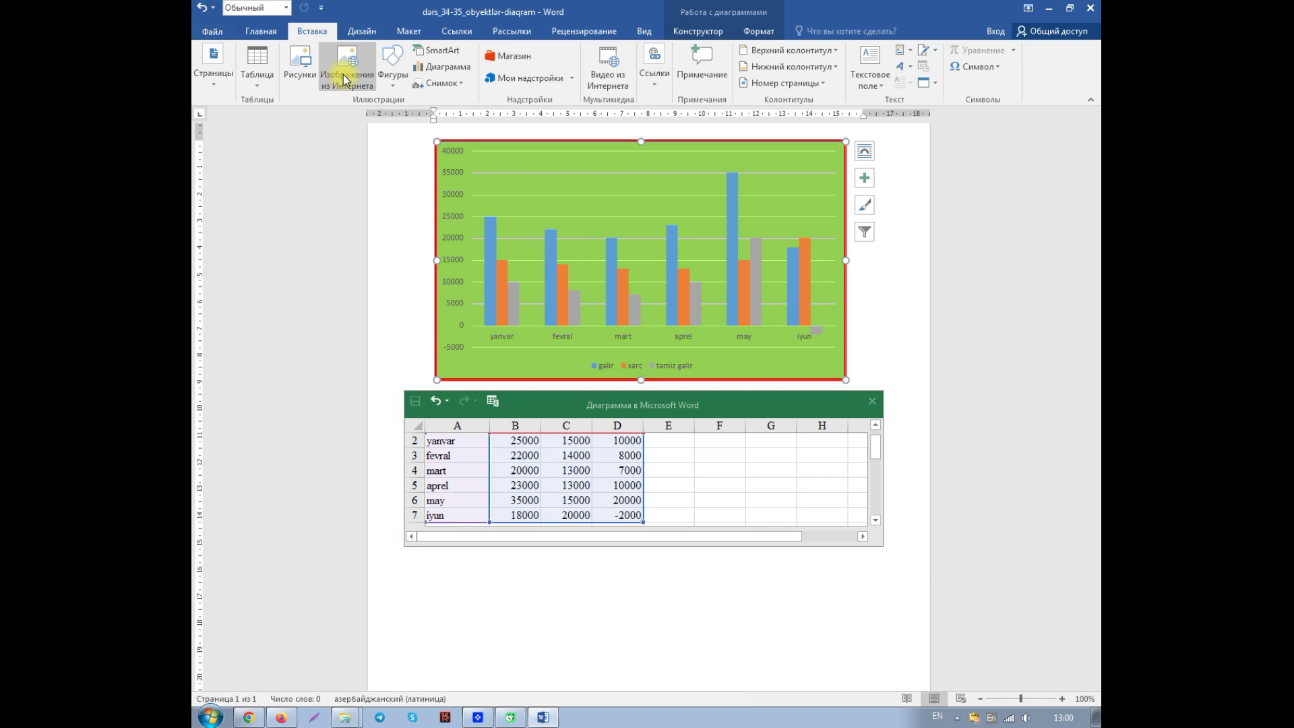